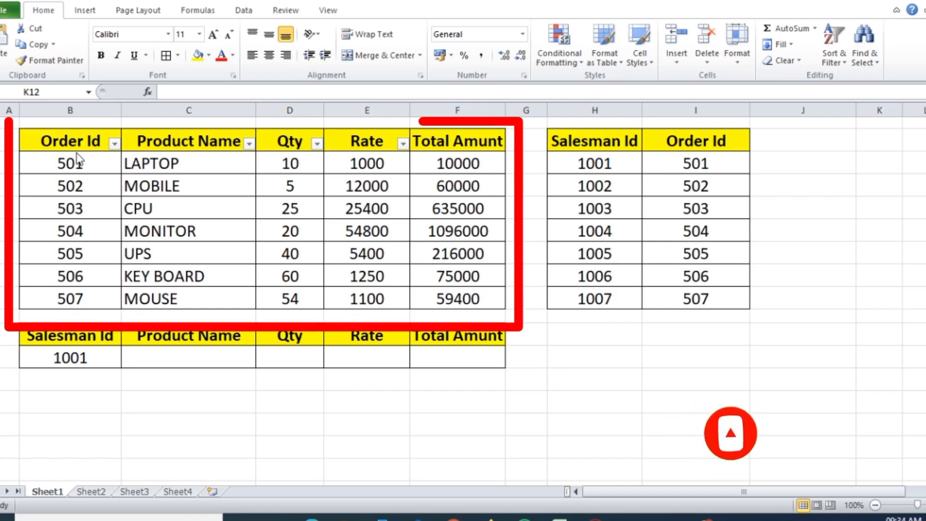
Review the order table B2:F9, the salesman table H2:I9 and the lookup table B11:F12
{"action": "left_click_drag", "start_coordinate": [75, 140], "coordinate": [443, 297]}
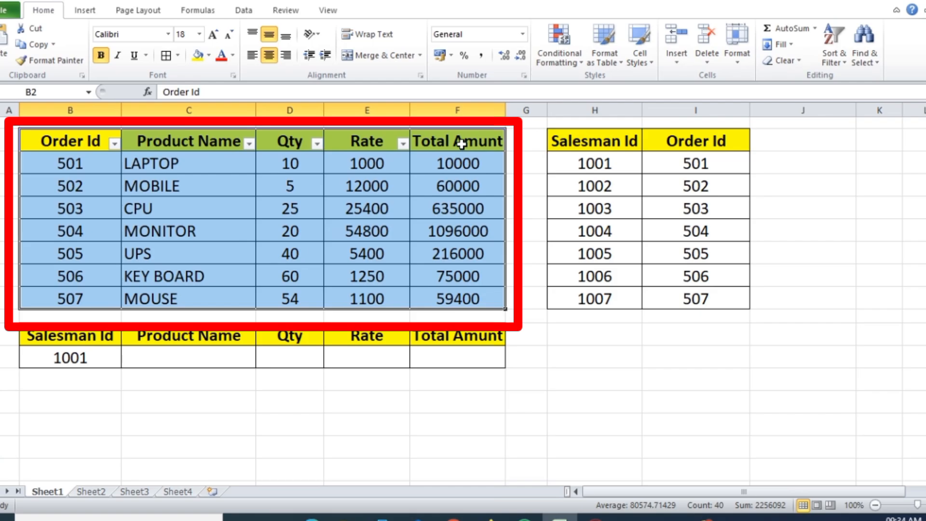
{"action": "mouse_move", "coordinate": [596, 144]}
{"action": "left_mouse_down"}
{"action": "mouse_move", "coordinate": [659, 152]}
{"action": "mouse_move", "coordinate": [694, 203]}
{"action": "mouse_move", "coordinate": [695, 276]}
{"action": "left_mouse_up"}
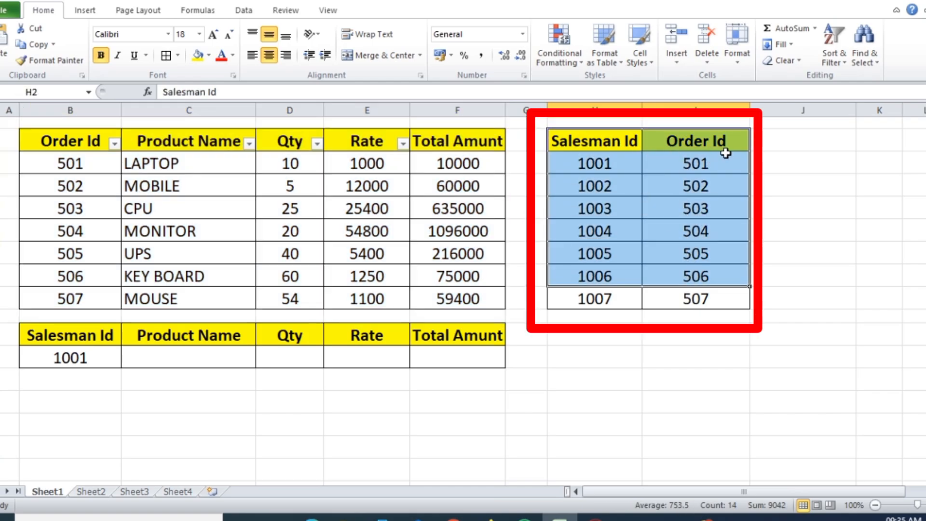
{"action": "left_click", "coordinate": [661, 317]}
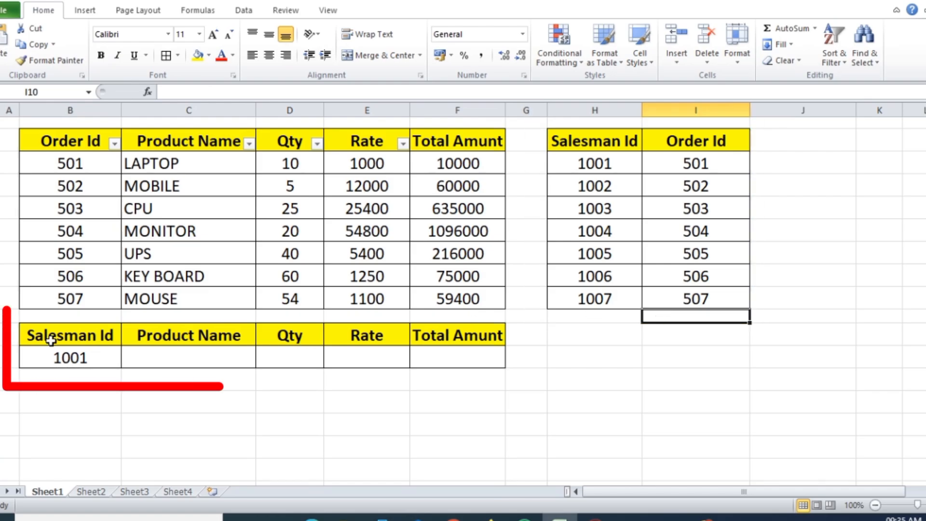
{"action": "left_click", "coordinate": [75, 336]}
{"action": "left_click_drag", "start_coordinate": [75, 337], "coordinate": [430, 355]}
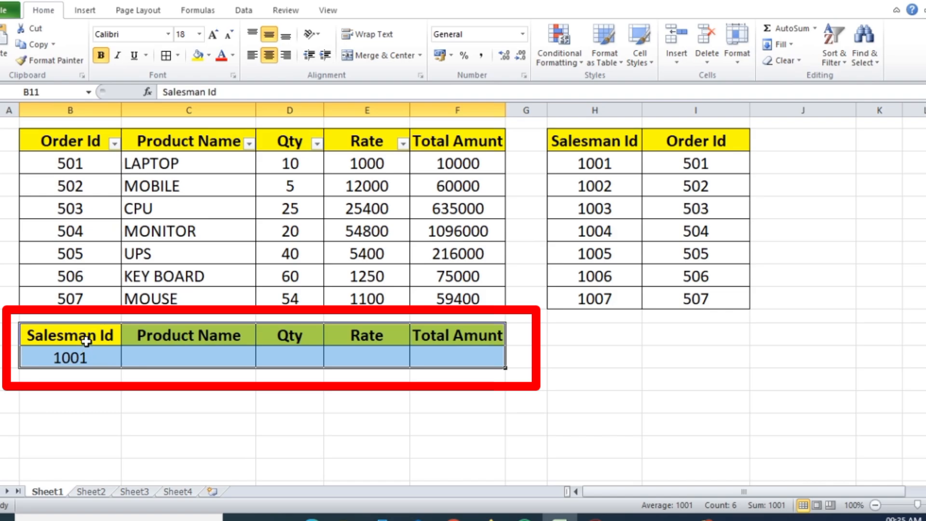
{"action": "left_click", "coordinate": [84, 359]}
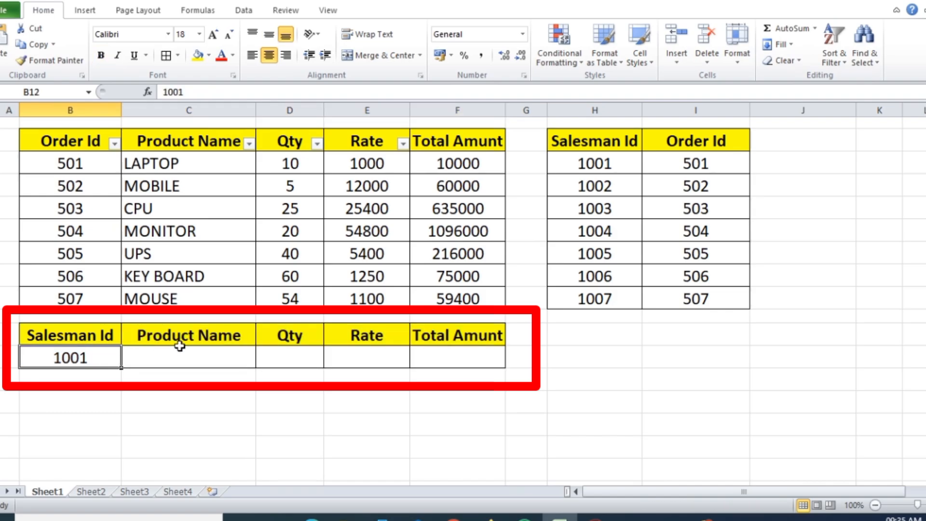
{"action": "left_click", "coordinate": [212, 354]}
{"action": "left_click", "coordinate": [309, 357]}
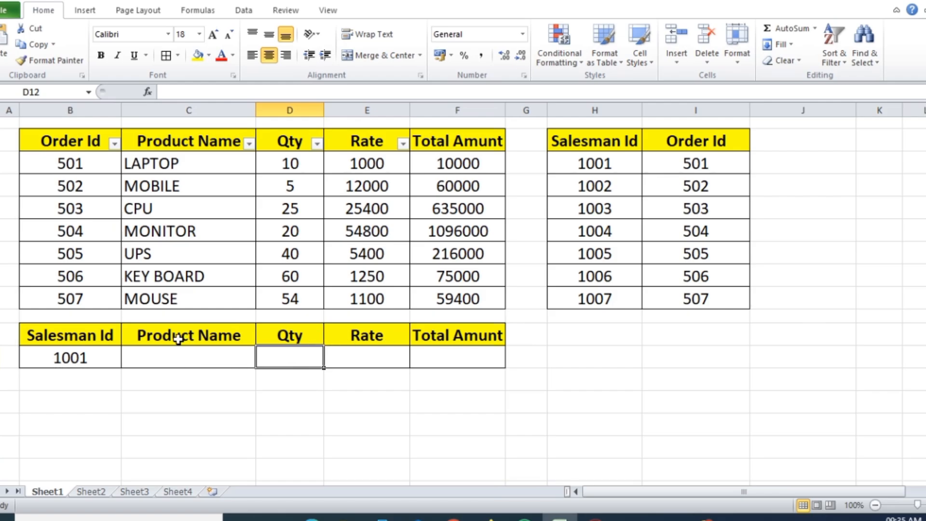
Compare the lookup table's product, quantity, rate and total fields with the order table, and check which tables hold the Salesman Id and Order Id
{"action": "left_click_drag", "start_coordinate": [180, 337], "coordinate": [413, 351]}
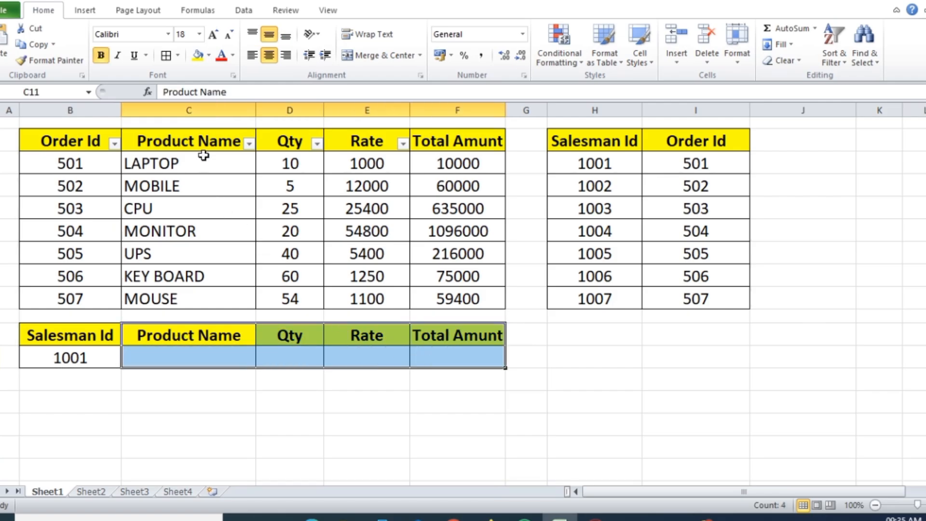
{"action": "mouse_move", "coordinate": [202, 145]}
{"action": "left_mouse_down"}
{"action": "mouse_move", "coordinate": [217, 142]}
{"action": "mouse_move", "coordinate": [234, 258]}
{"action": "mouse_move", "coordinate": [441, 296]}
{"action": "left_mouse_up"}
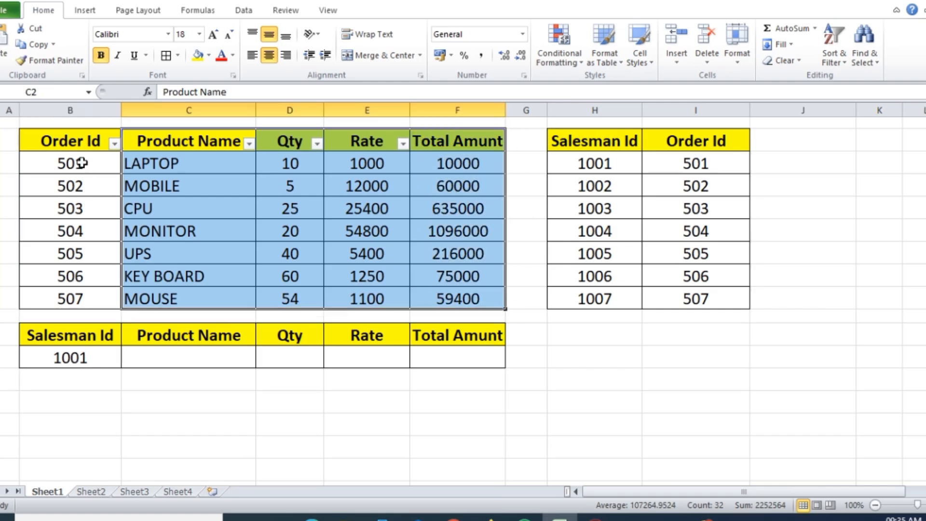
{"action": "left_click_drag", "start_coordinate": [606, 140], "coordinate": [617, 290]}
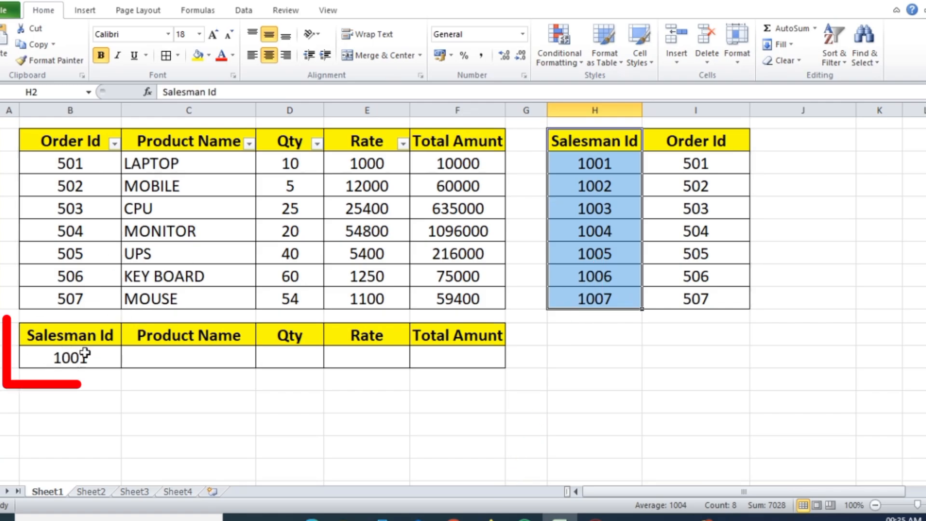
{"action": "left_click_drag", "start_coordinate": [70, 140], "coordinate": [78, 289]}
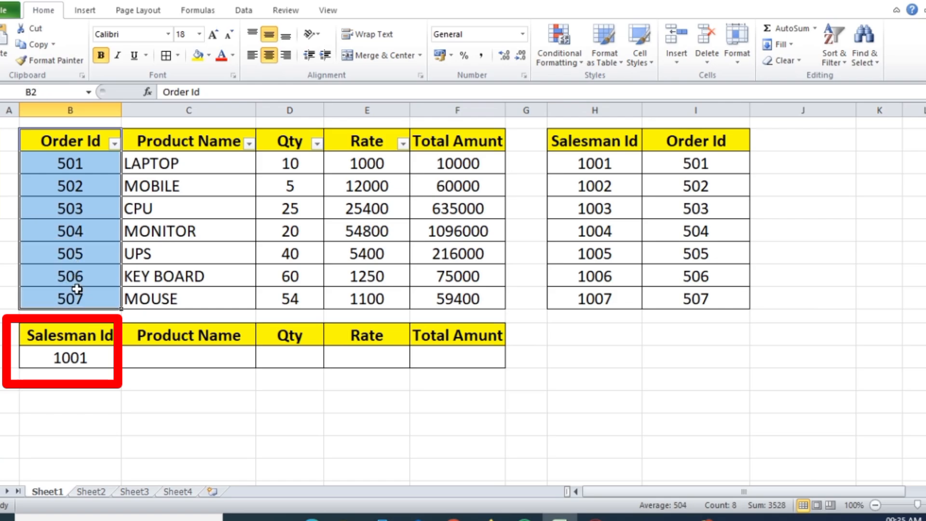
{"action": "left_click", "coordinate": [87, 364]}
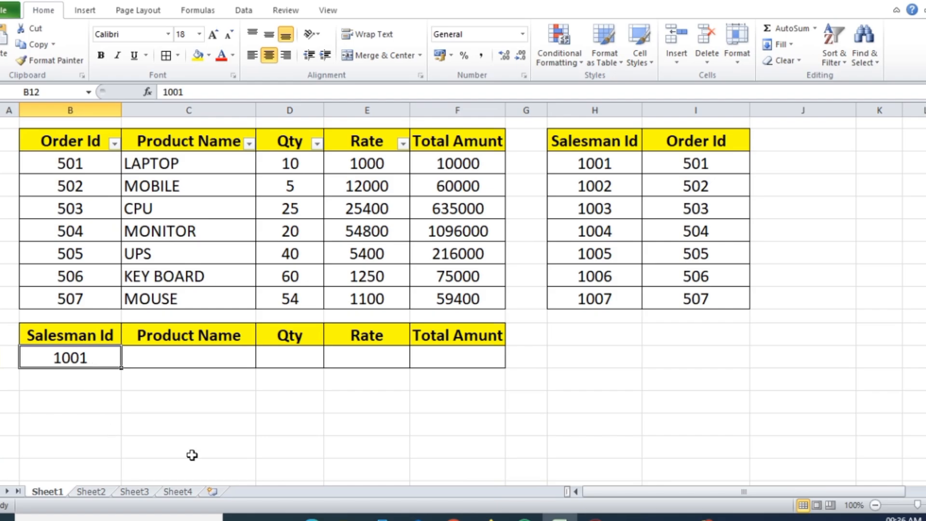
{"action": "left_click", "coordinate": [668, 399]}
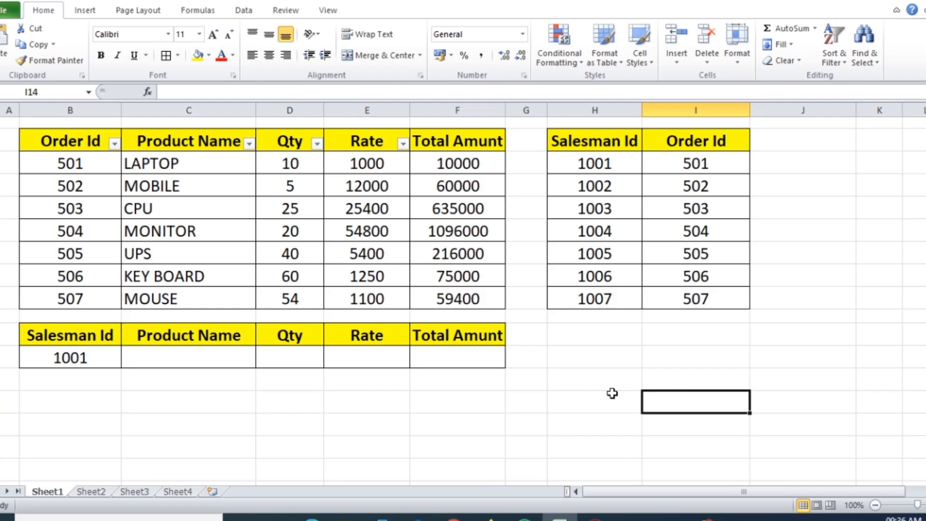
Compare the order table and the salesman table by their shared Order Id columns, B2:B9 and I2:I9
{"action": "mouse_move", "coordinate": [54, 141]}
{"action": "left_mouse_down"}
{"action": "mouse_move", "coordinate": [58, 170]}
{"action": "mouse_move", "coordinate": [295, 285]}
{"action": "mouse_move", "coordinate": [431, 300]}
{"action": "left_mouse_up"}
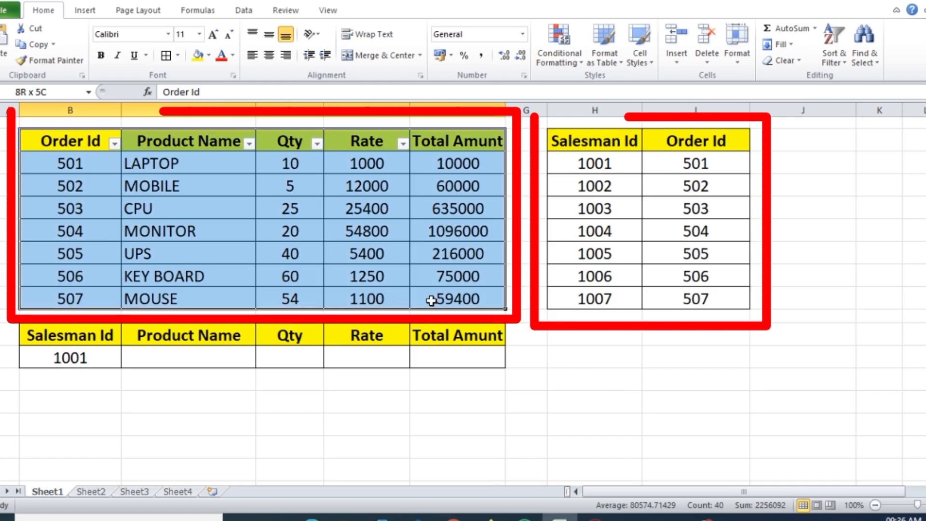
{"action": "left_click_drag", "start_coordinate": [579, 140], "coordinate": [713, 302]}
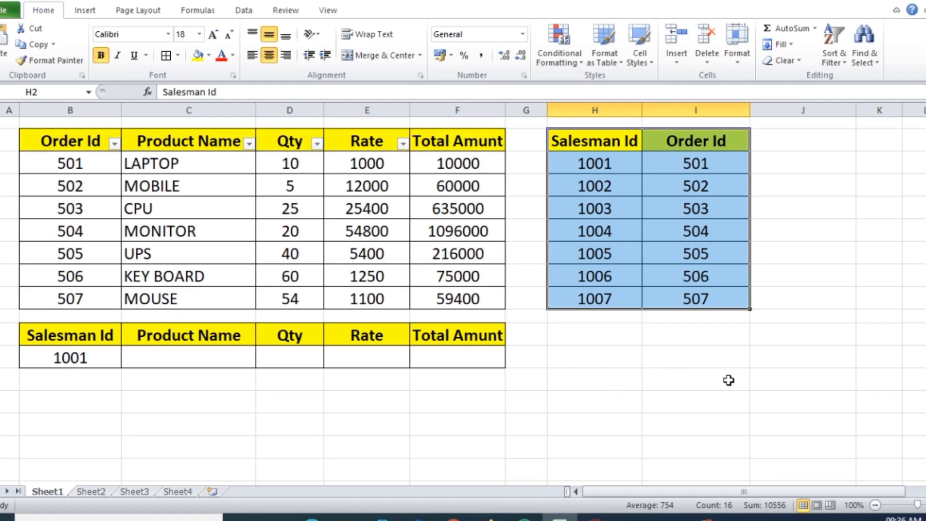
{"action": "left_click_drag", "start_coordinate": [78, 147], "coordinate": [72, 300]}
{"action": "left_click_drag", "start_coordinate": [716, 140], "coordinate": [711, 299]}
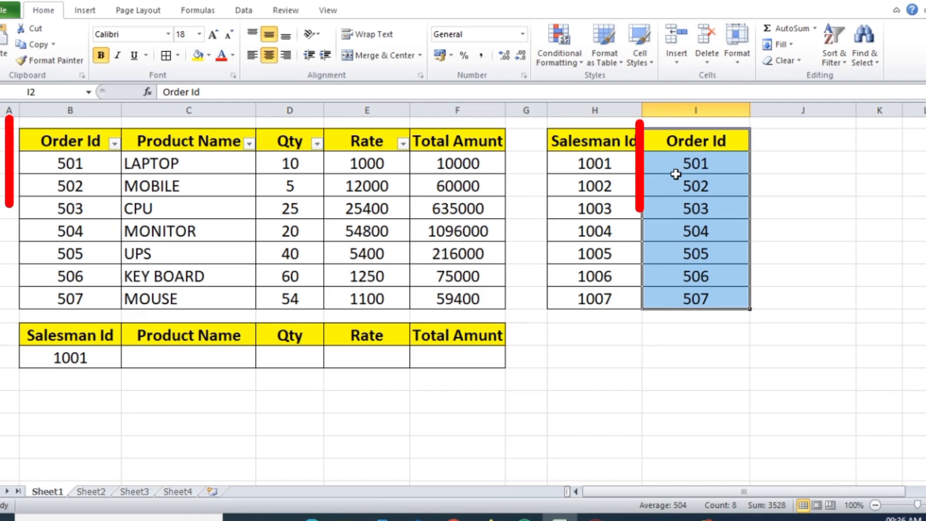
{"action": "left_click", "coordinate": [680, 377]}
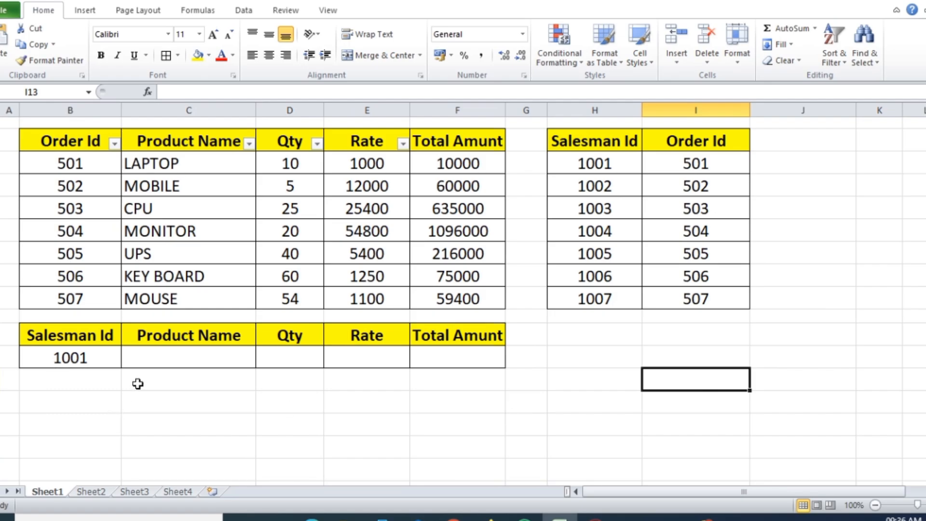
{"action": "scroll", "coordinate": [310, 366], "scroll_direction": "down", "scroll_amount": 1}
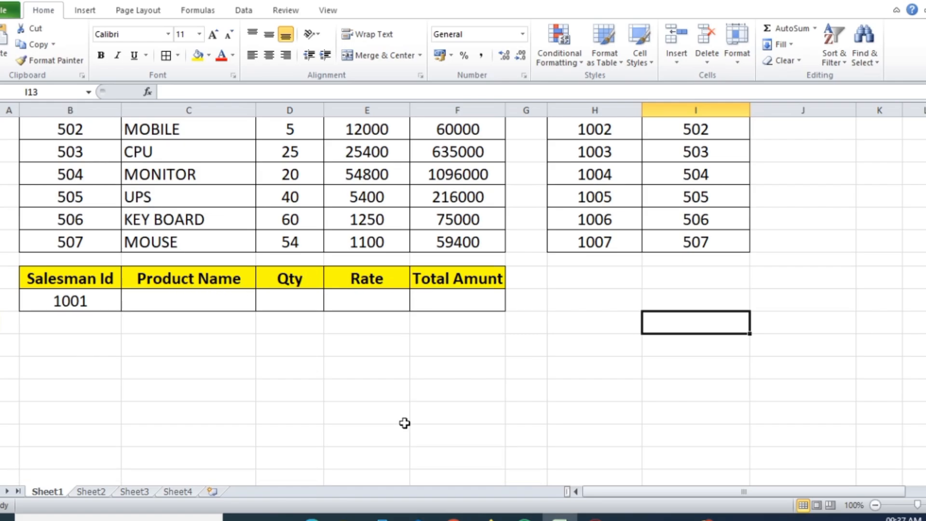
{"action": "left_click", "coordinate": [310, 395]}
{"action": "scroll", "coordinate": [309, 395], "scroll_direction": "up", "scroll_amount": 1}
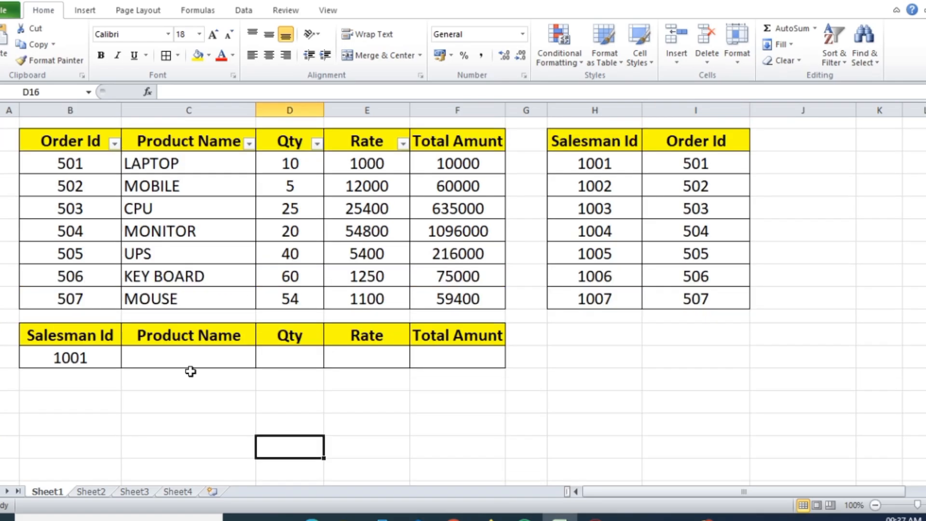
Enter =VLOOKUP(B12,H2:I9,2,0) in cell C14 to fetch the order id for the salesman id
{"action": "left_click", "coordinate": [183, 405]}
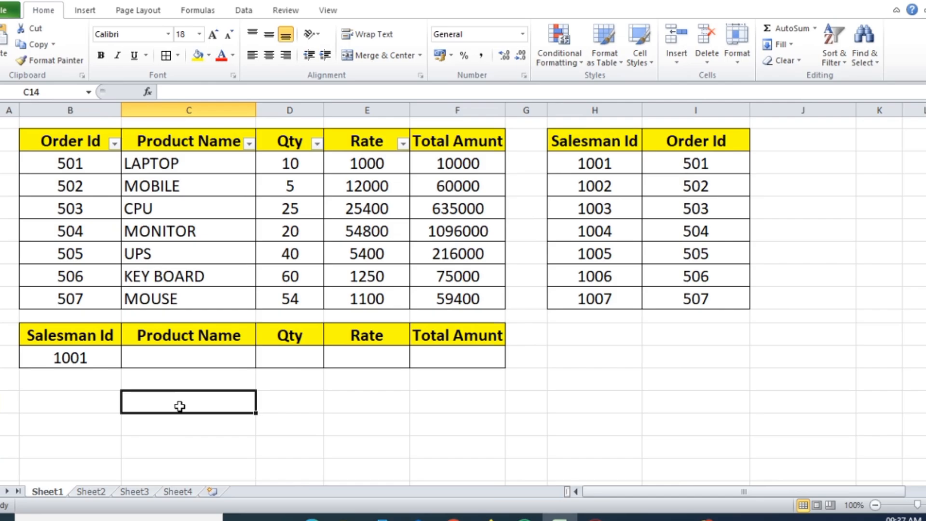
{"action": "type", "text": "="}
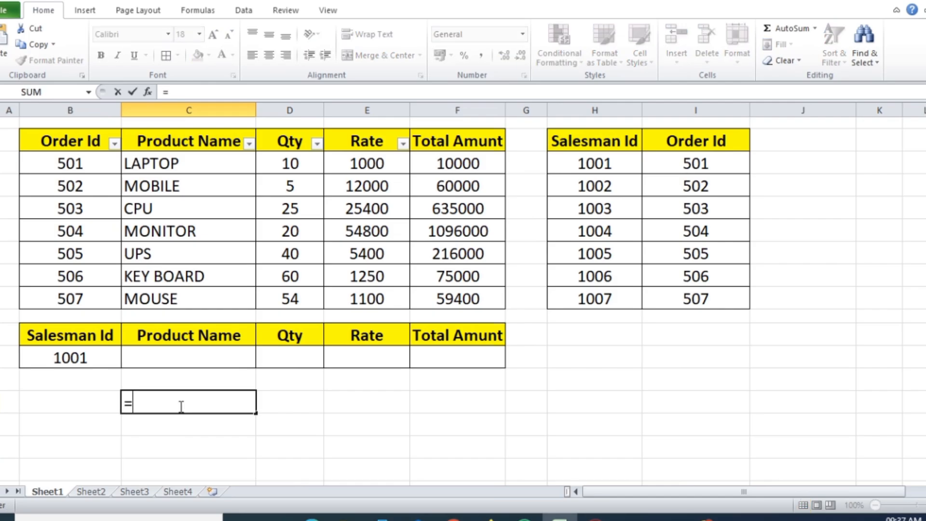
{"action": "type", "text": "vloo"}
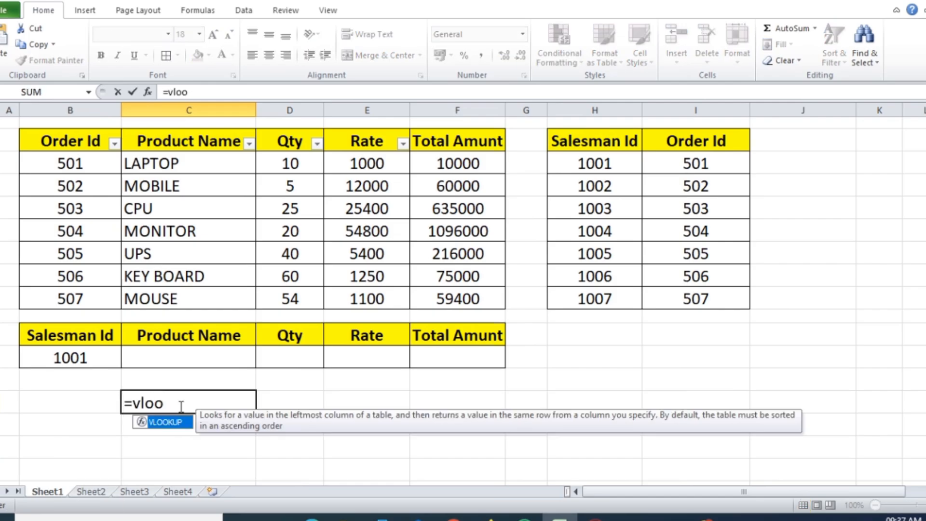
{"action": "double_click", "coordinate": [171, 423]}
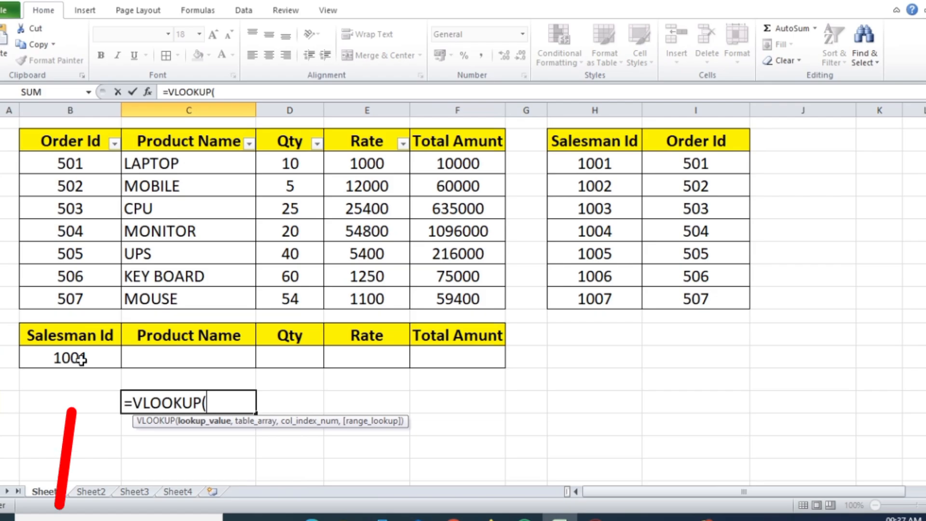
{"action": "left_click", "coordinate": [81, 359]}
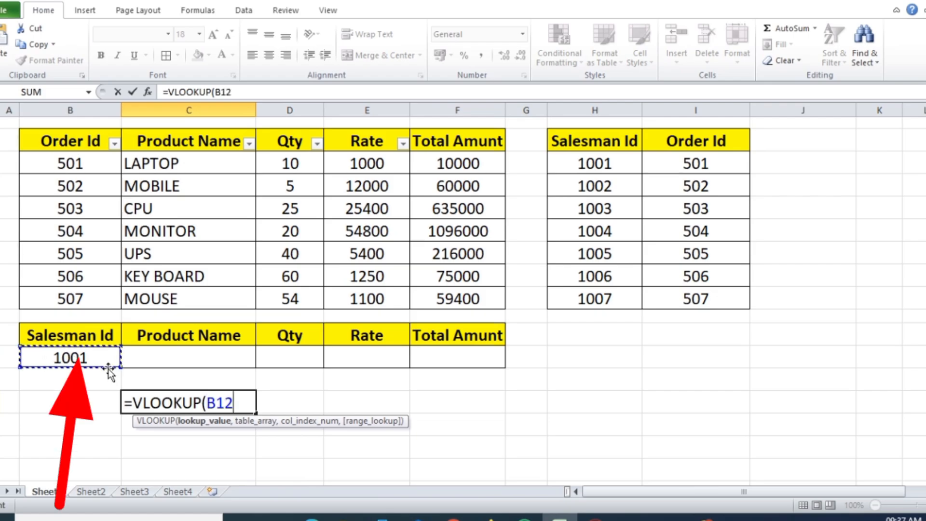
{"action": "type", "text": ","}
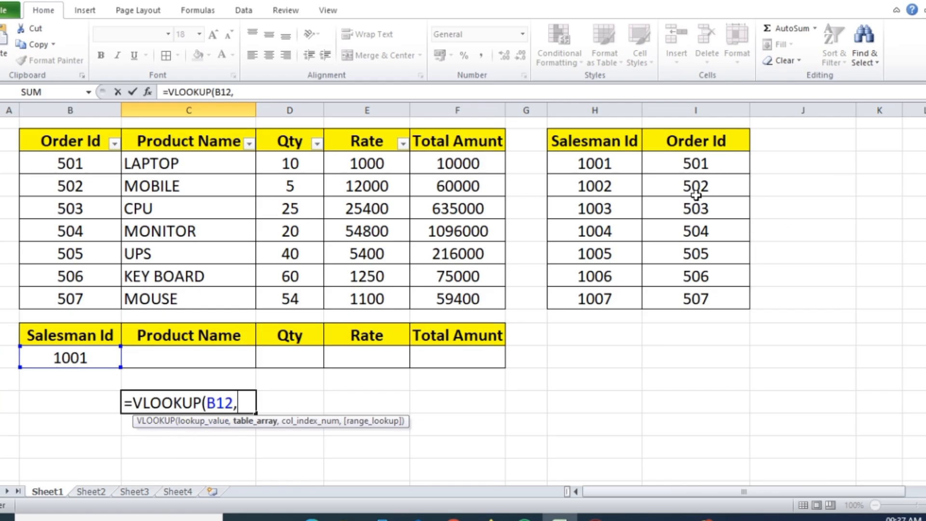
{"action": "left_click", "coordinate": [589, 141]}
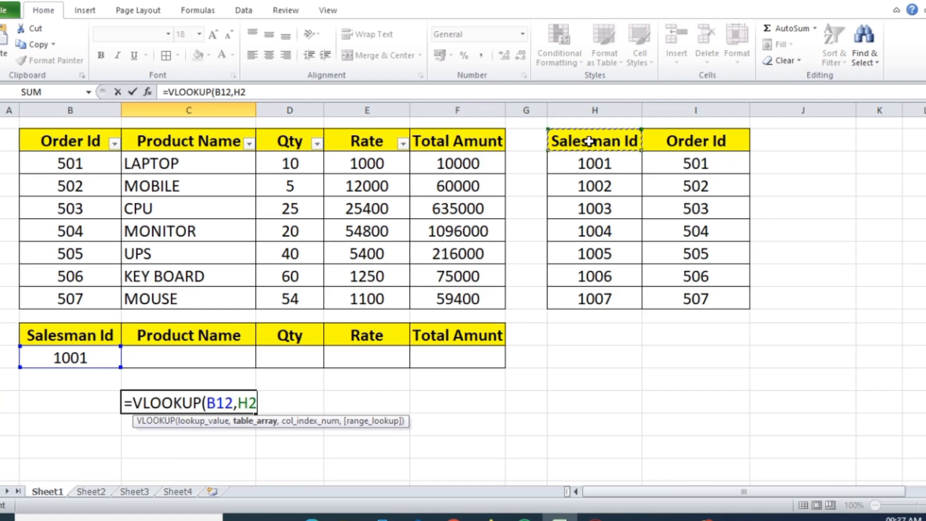
{"action": "mouse_move", "coordinate": [590, 141]}
{"action": "left_mouse_down"}
{"action": "mouse_move", "coordinate": [676, 141]}
{"action": "mouse_move", "coordinate": [694, 164]}
{"action": "mouse_move", "coordinate": [693, 296]}
{"action": "left_mouse_up"}
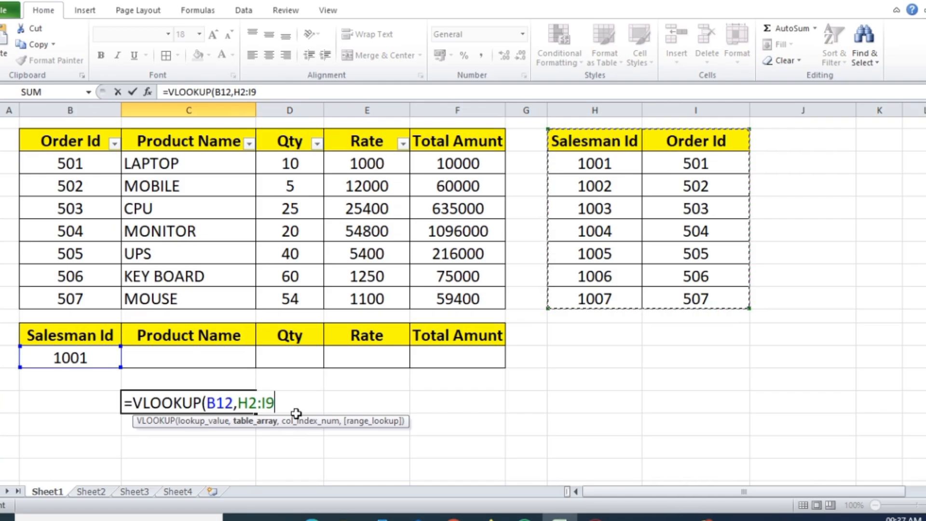
{"action": "type", "text": ","}
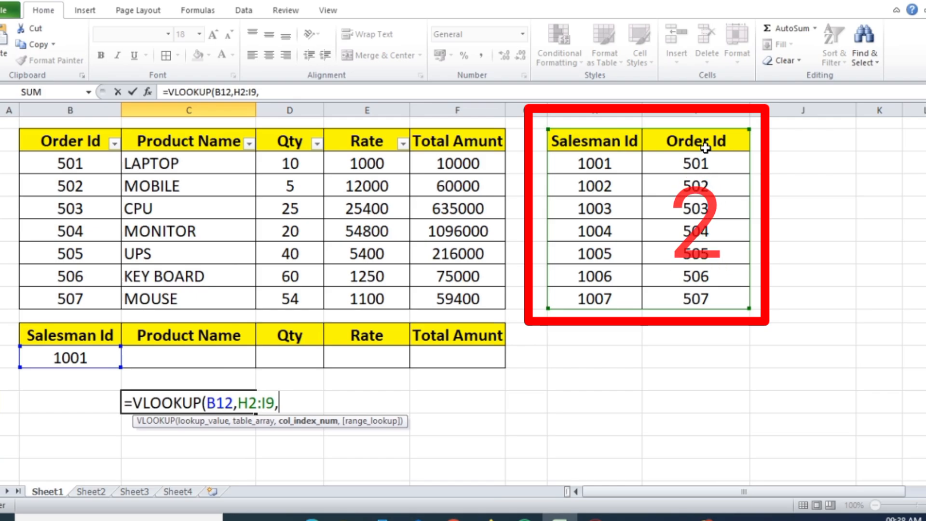
{"action": "type", "text": "2,0"}
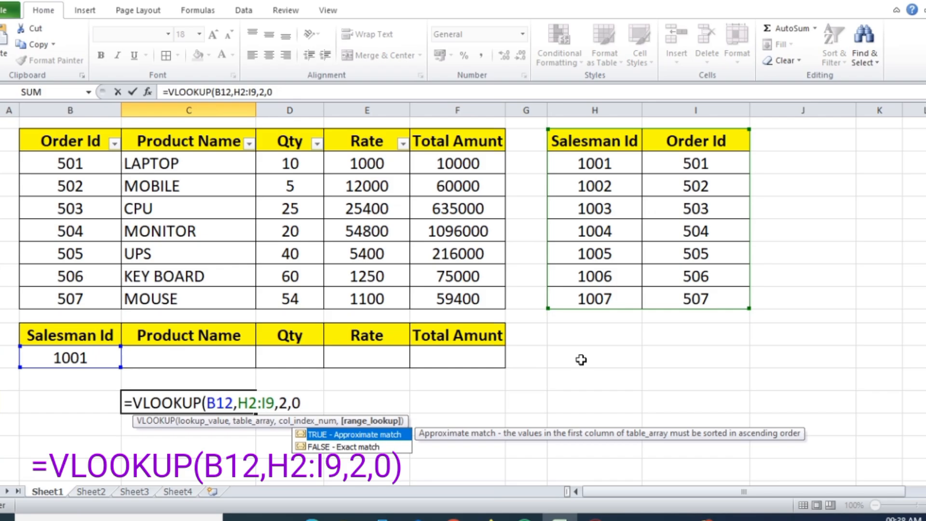
{"action": "type", "text": ")"}
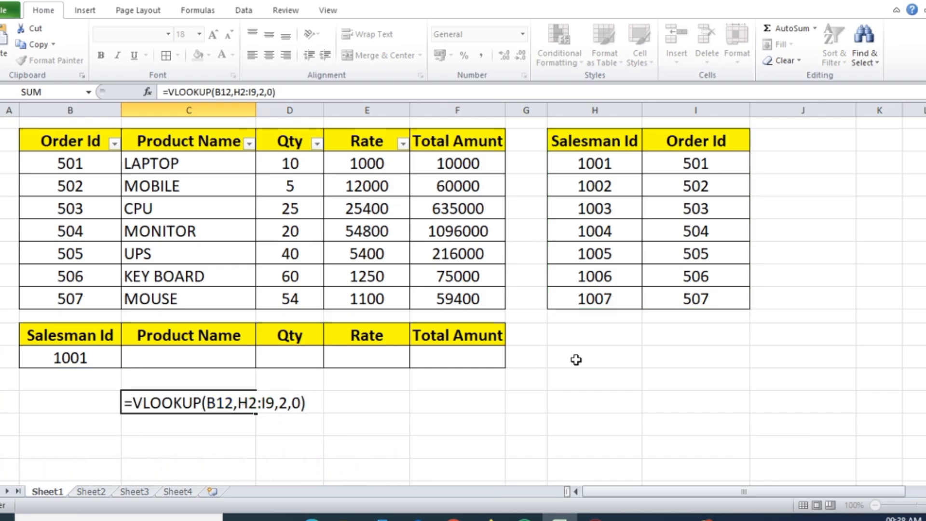
{"action": "key", "text": "Return"}
{"action": "left_click", "coordinate": [244, 405]}
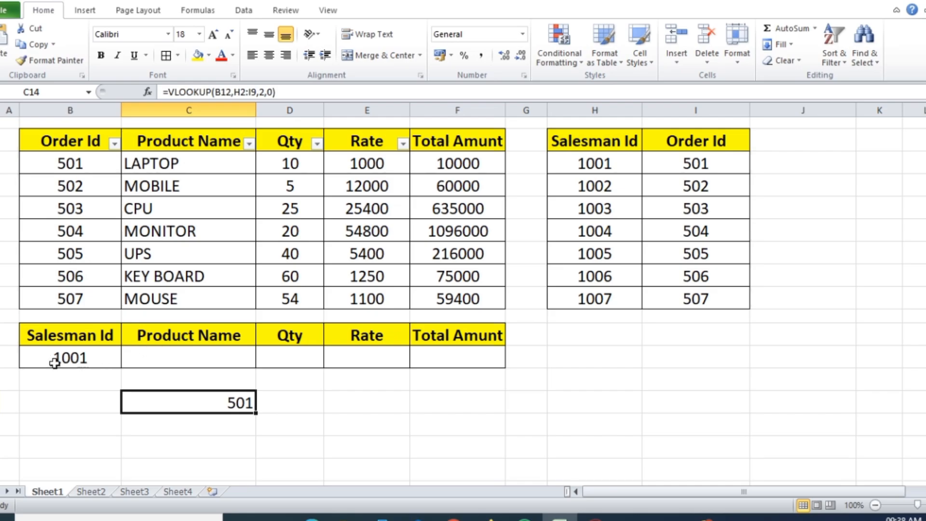
Change the Salesman Id in cell B12 to 1002 to test the order id lookup
{"action": "left_click", "coordinate": [70, 357]}
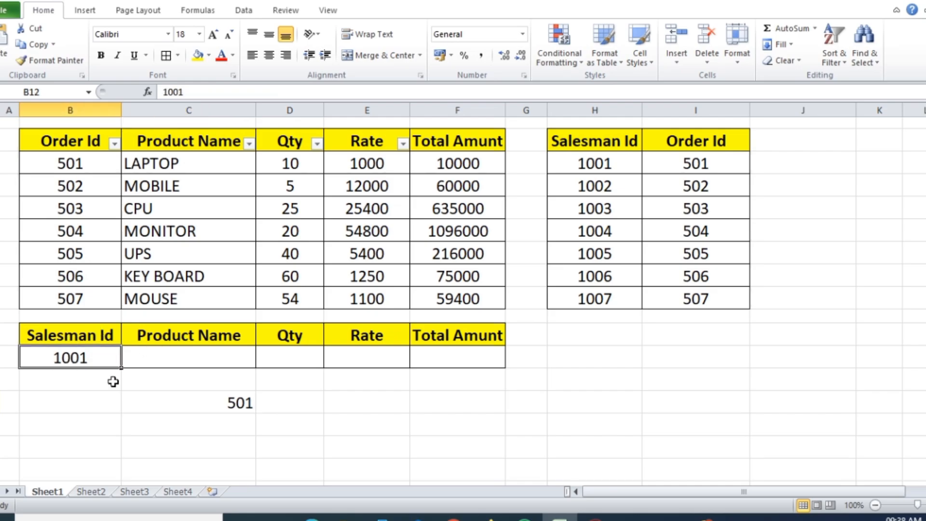
{"action": "type", "text": "1002"}
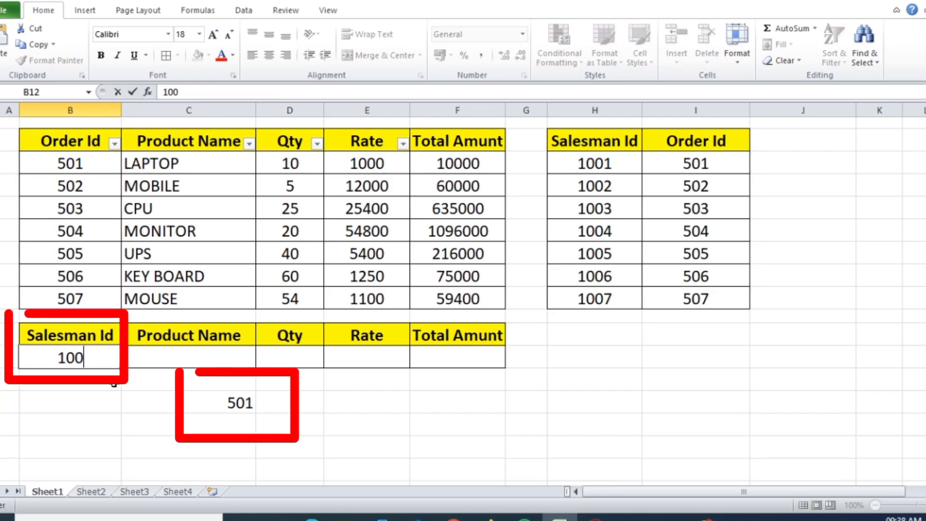
{"action": "key", "text": "Return"}
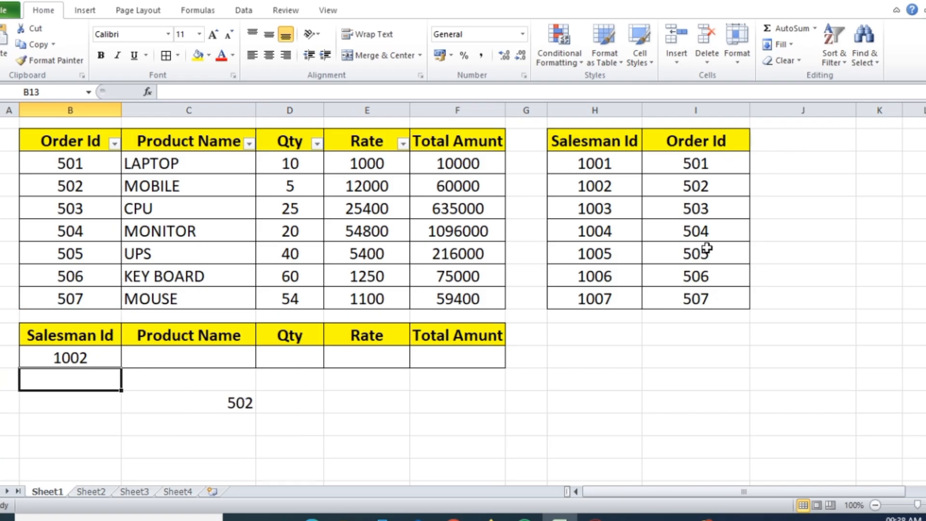
Copy the order id formula =VLOOKUP(B12,H2:I9,2,0) from cell C14 into the Product Name cell C12
{"action": "left_click", "coordinate": [210, 411]}
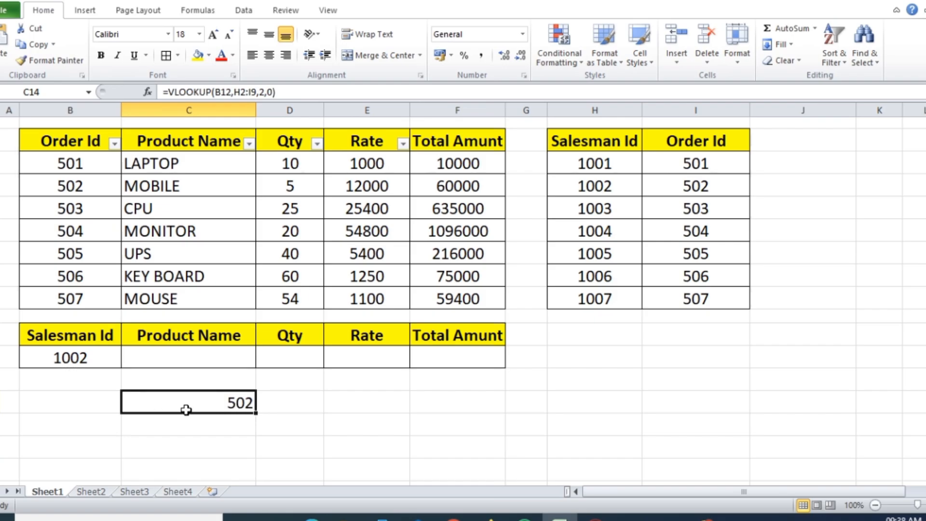
{"action": "double_click", "coordinate": [230, 404]}
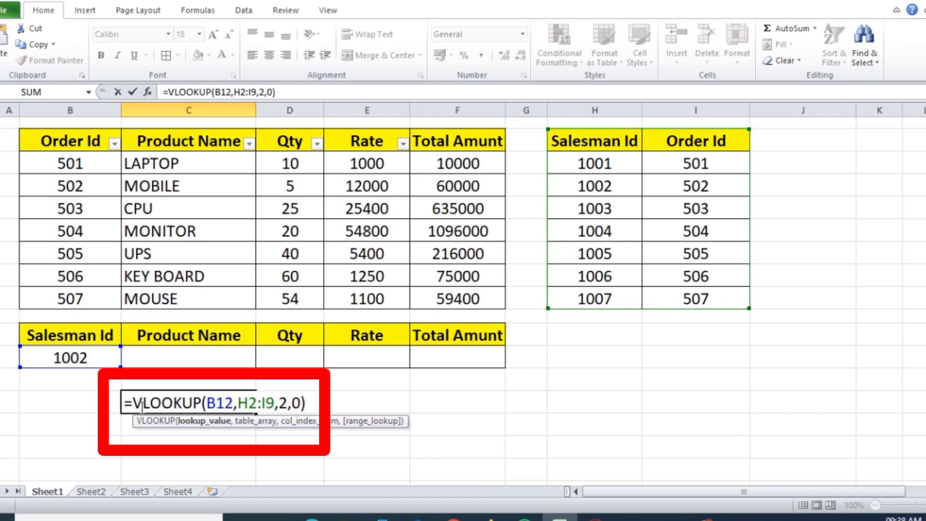
{"action": "left_click_drag", "start_coordinate": [123, 402], "coordinate": [309, 410]}
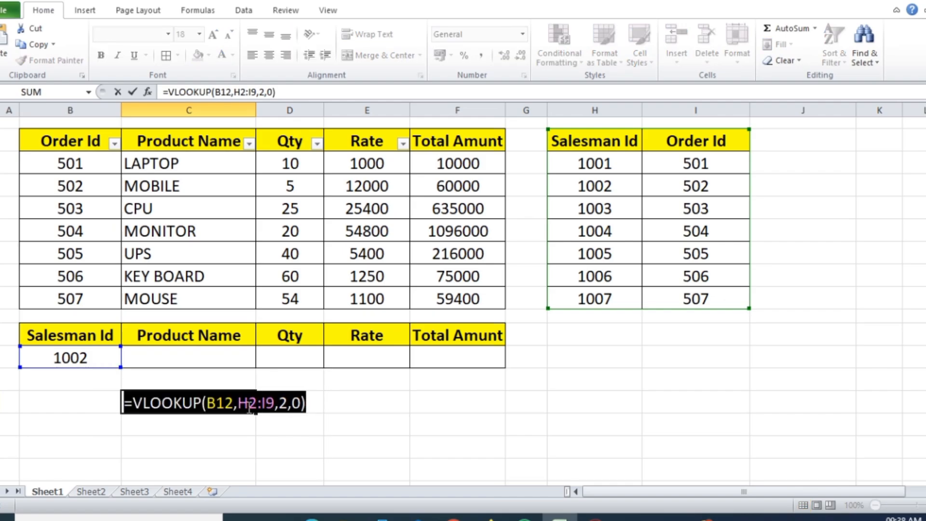
{"action": "key", "text": "Return"}
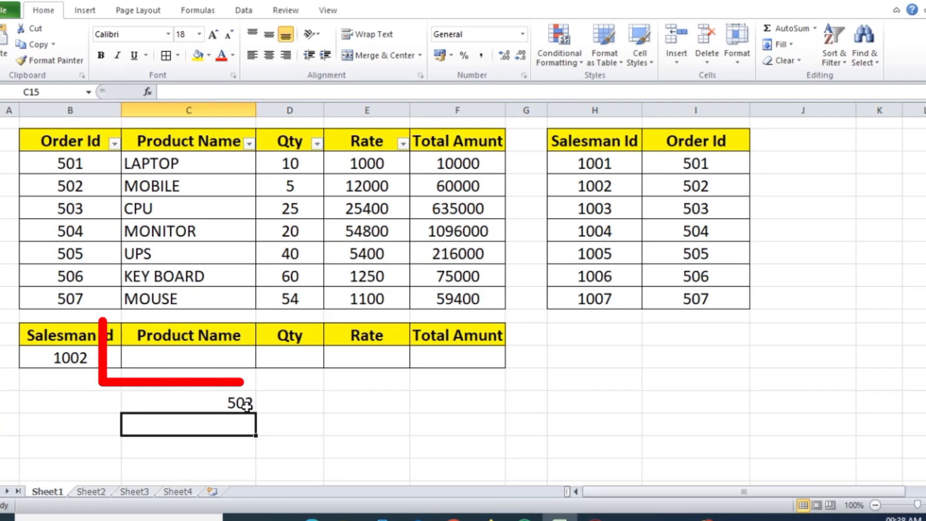
{"action": "left_click", "coordinate": [178, 356]}
{"action": "double_click", "coordinate": [178, 356]}
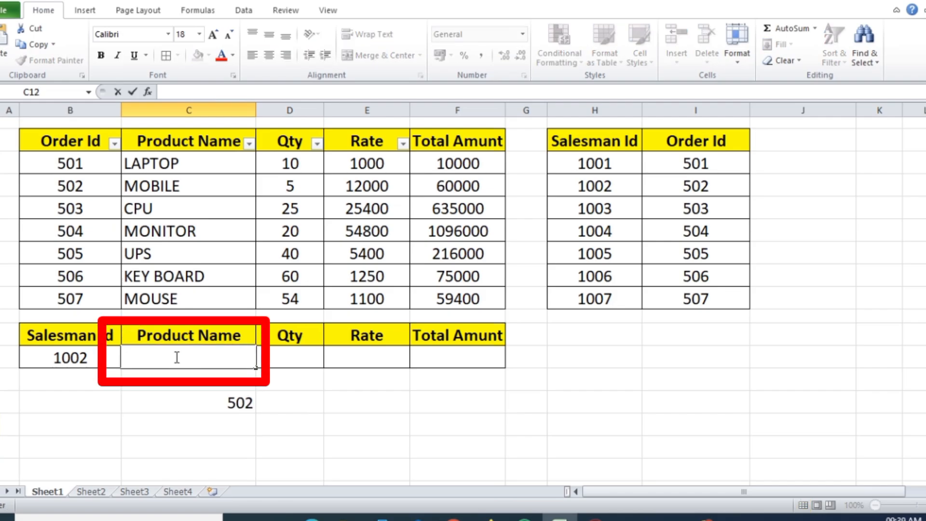
{"action": "key", "text": "ctrl+v"}
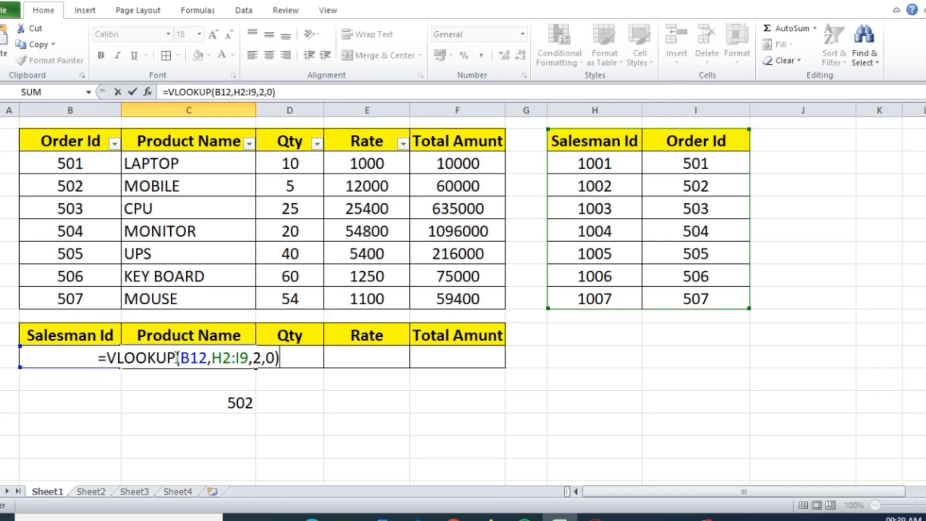
{"action": "key", "text": "Return"}
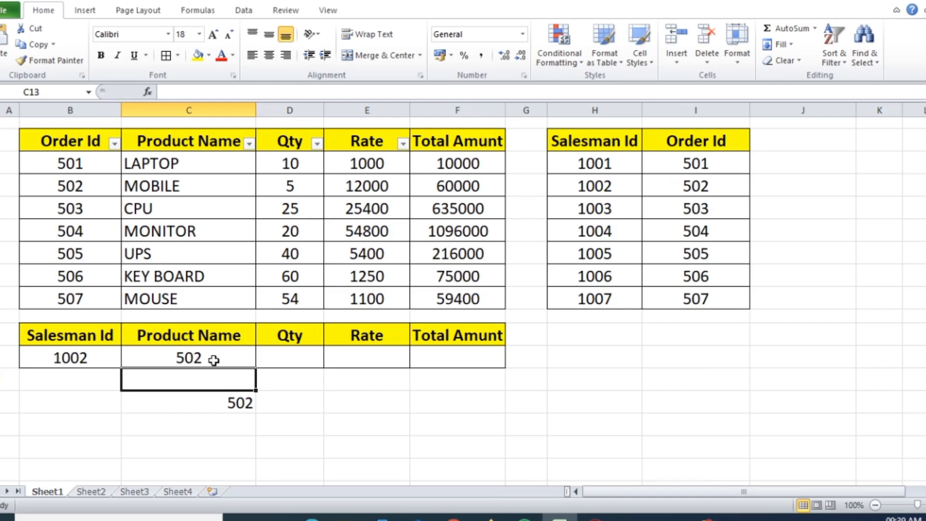
Change the Salesman Id in cell B12 to 1003 to test the copied formula
{"action": "left_click", "coordinate": [73, 358]}
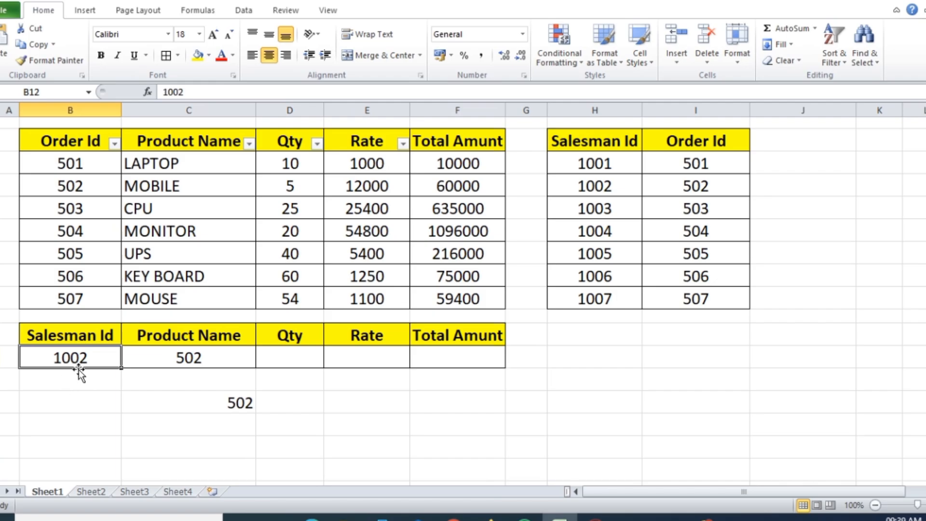
{"action": "type", "text": "1003"}
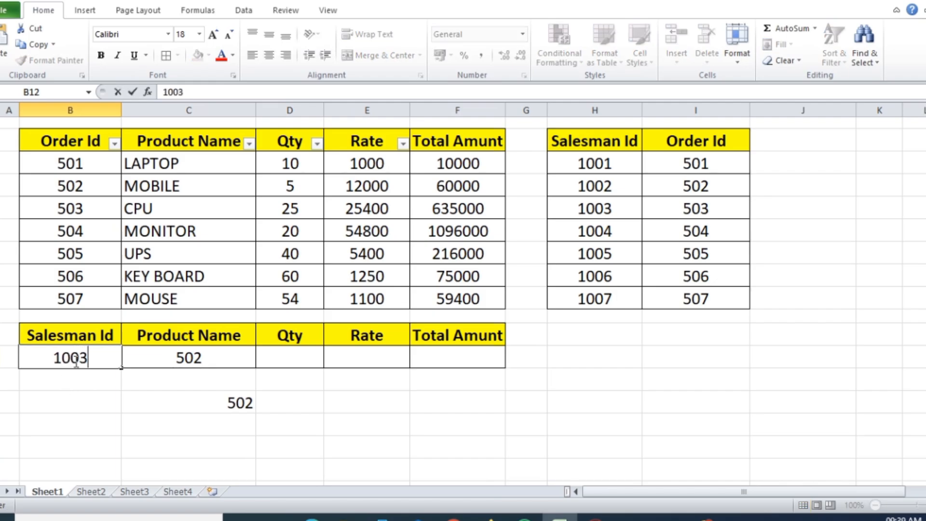
{"action": "key", "text": "Return"}
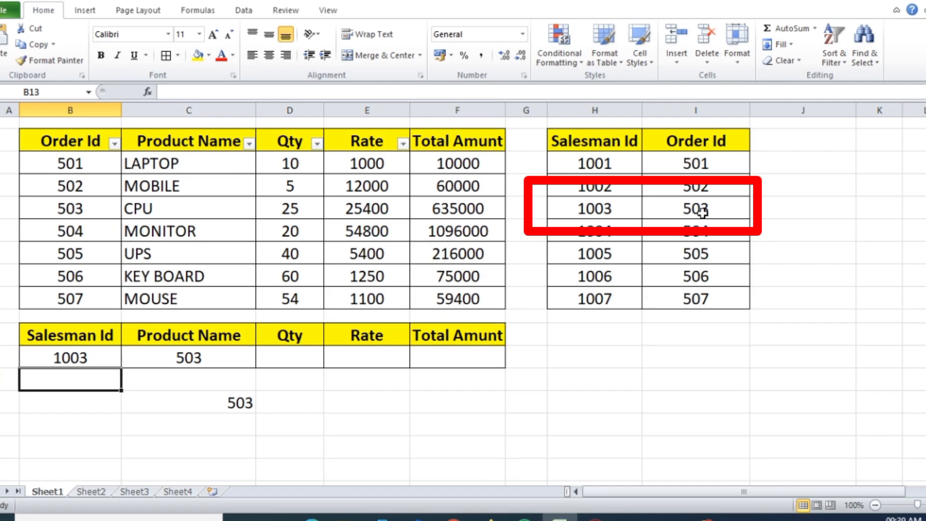
Wrap the formula in C12 in an outer VLOOKUP that uses the existing VLOOKUP(B12,H2:I9,2,0) as its lookup value
{"action": "left_click", "coordinate": [211, 358]}
{"action": "double_click", "coordinate": [211, 357]}
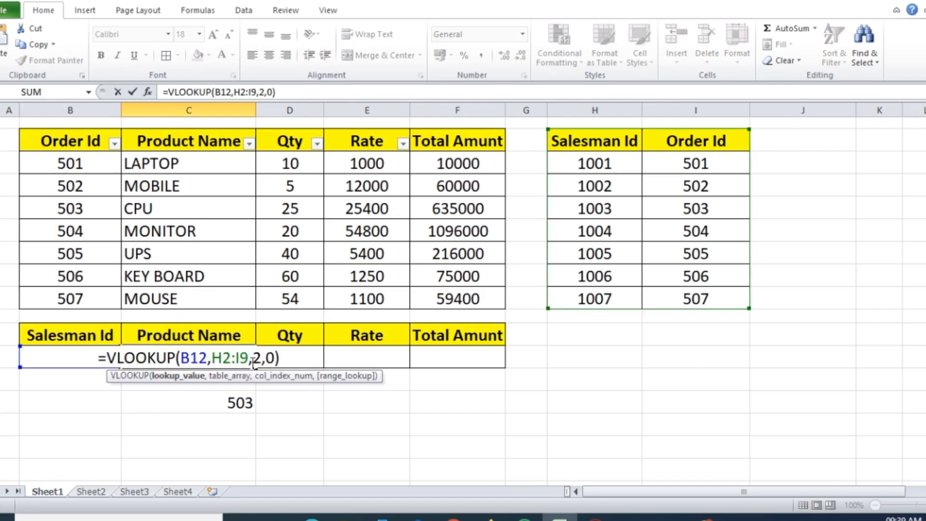
{"action": "left_click", "coordinate": [101, 358]}
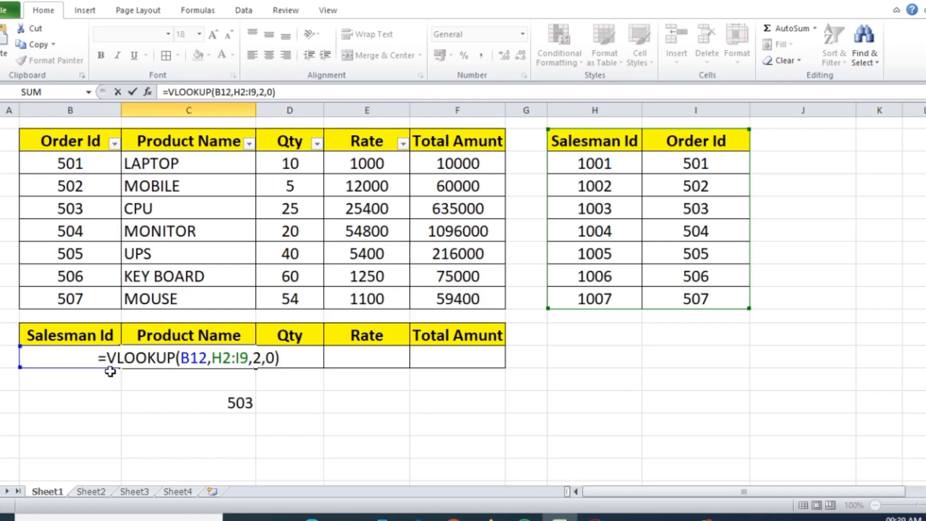
{"action": "left_click", "coordinate": [108, 359]}
{"action": "type", "text": "vl"}
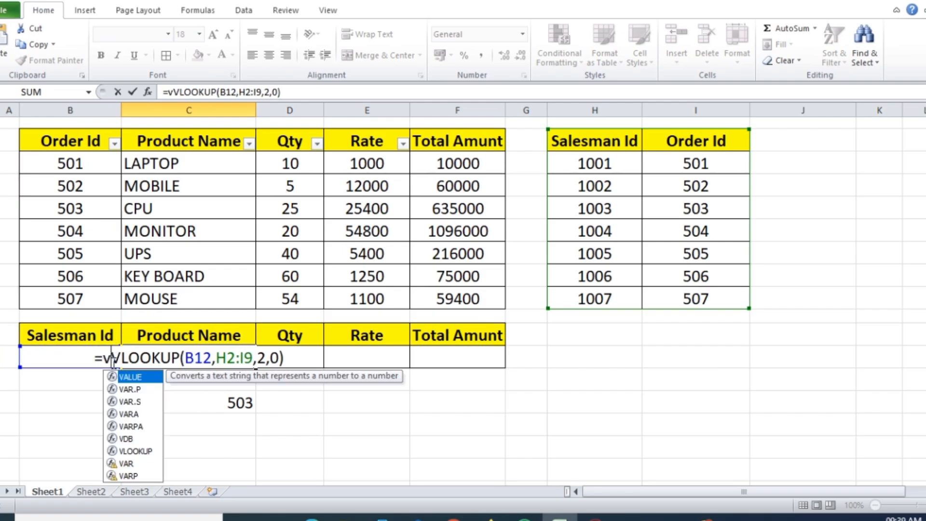
{"action": "double_click", "coordinate": [153, 381]}
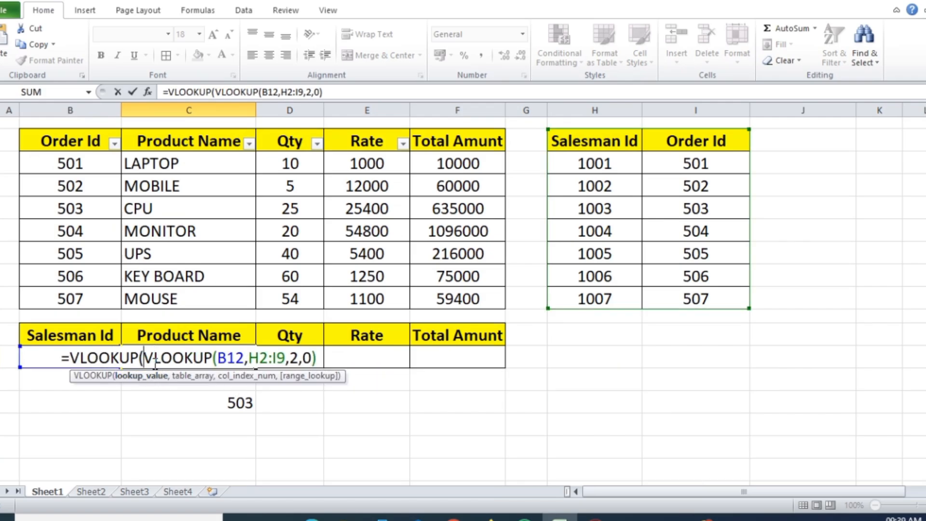
{"action": "left_click_drag", "start_coordinate": [143, 358], "coordinate": [317, 357]}
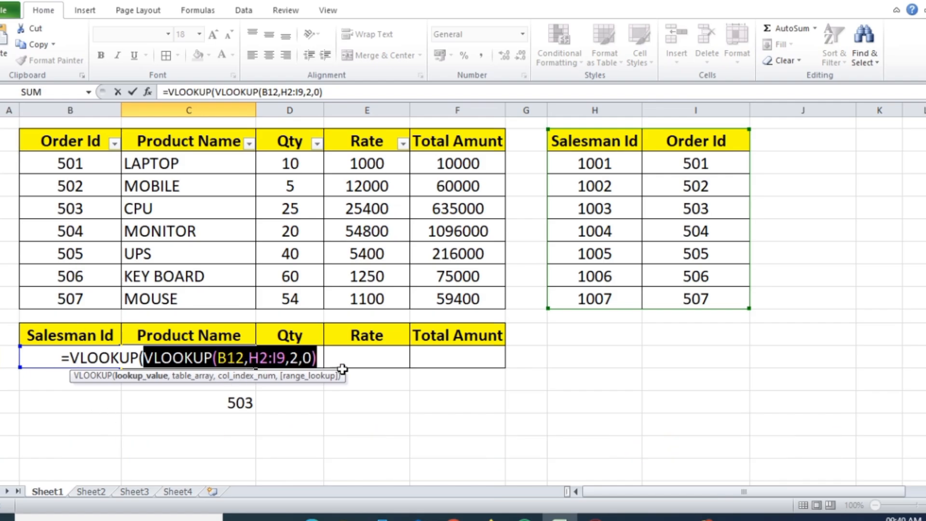
{"action": "left_click", "coordinate": [321, 359]}
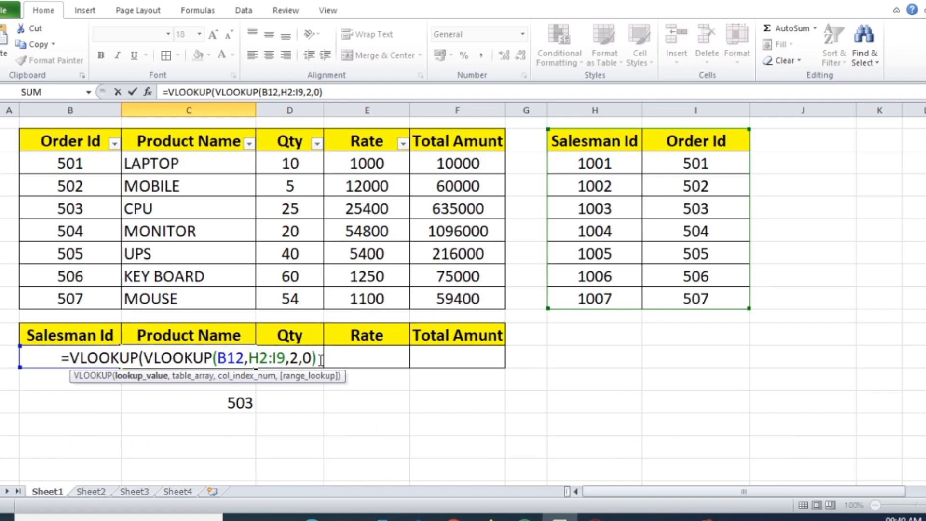
{"action": "type", "text": ","}
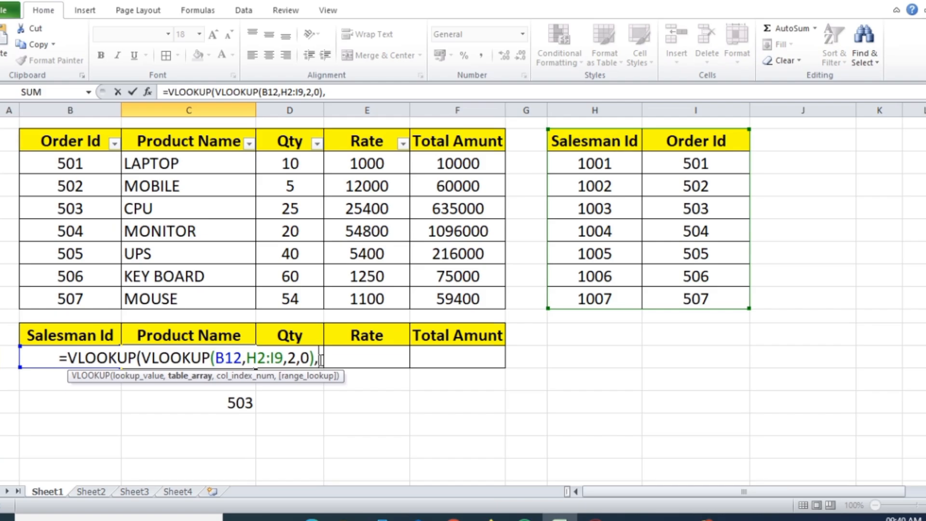
{"action": "left_click", "coordinate": [143, 381]}
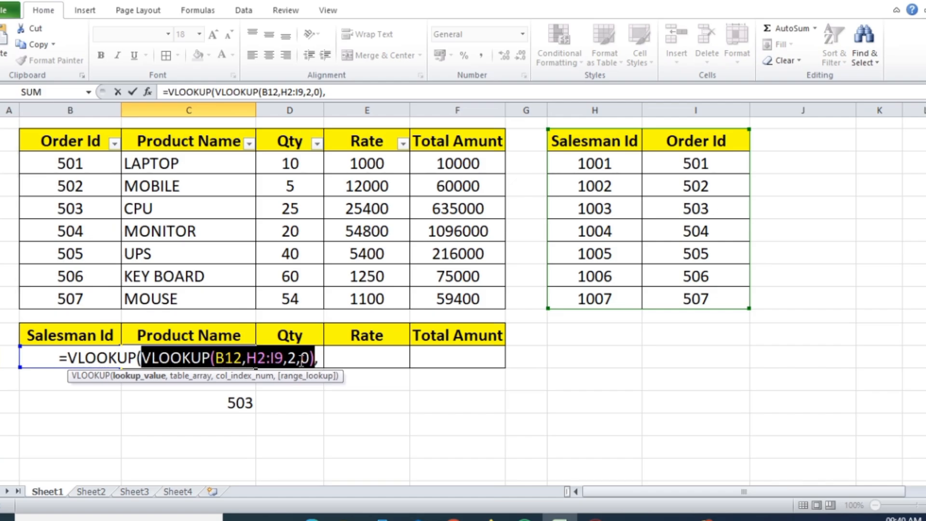
{"action": "left_click", "coordinate": [320, 359]}
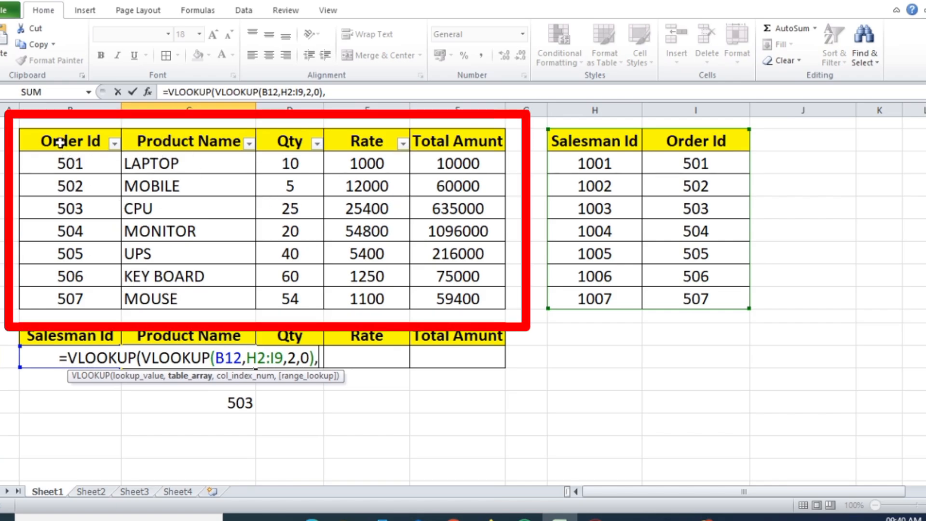
Complete the outer VLOOKUP in C12 with table range B2:F9, column index 2 and exact match 0
{"action": "left_click_drag", "start_coordinate": [59, 142], "coordinate": [432, 299]}
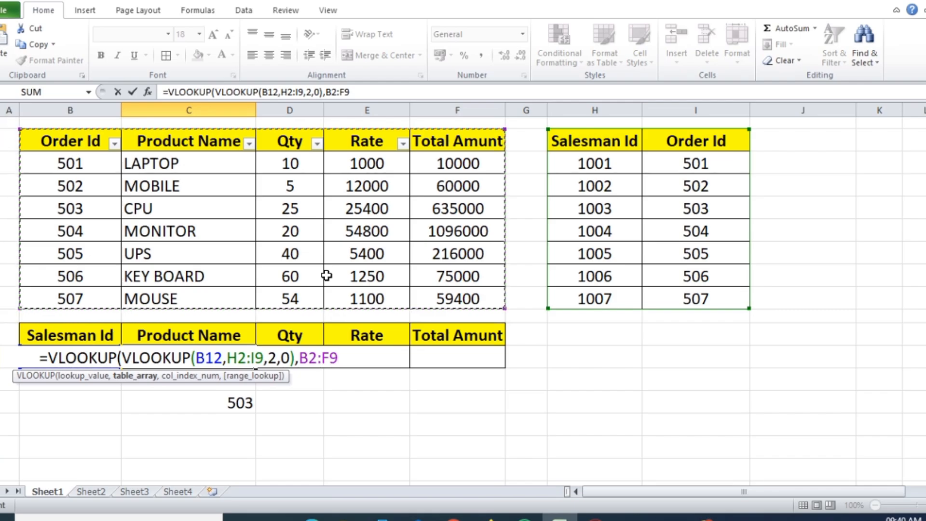
{"action": "type", "text": ","}
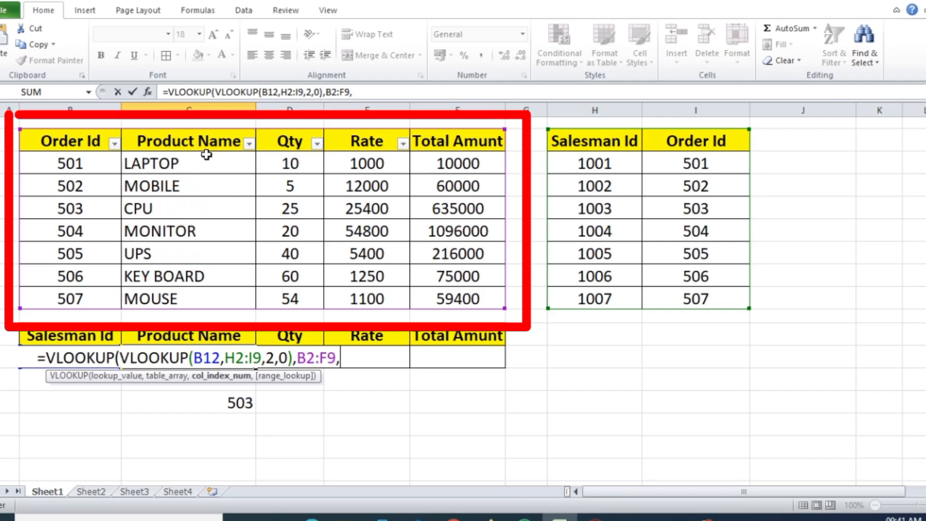
{"action": "type", "text": "2"}
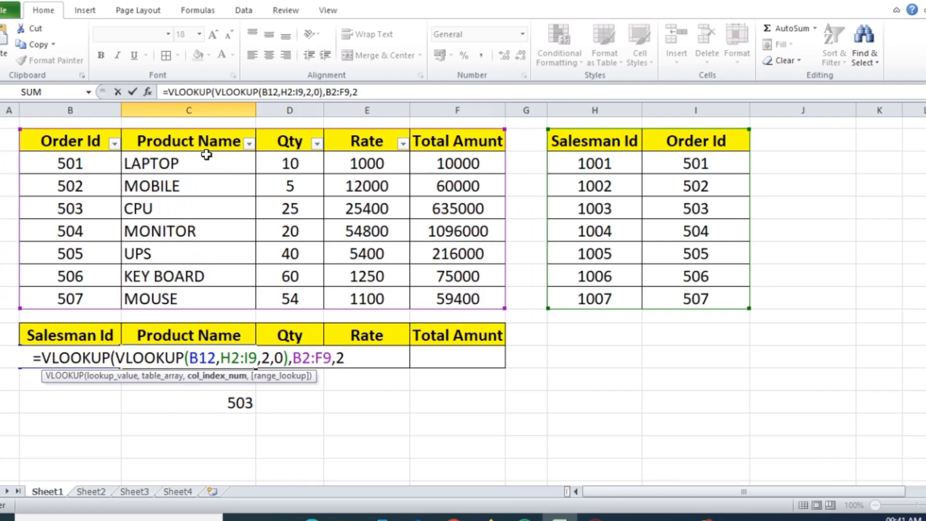
{"action": "type", "text": ",0)"}
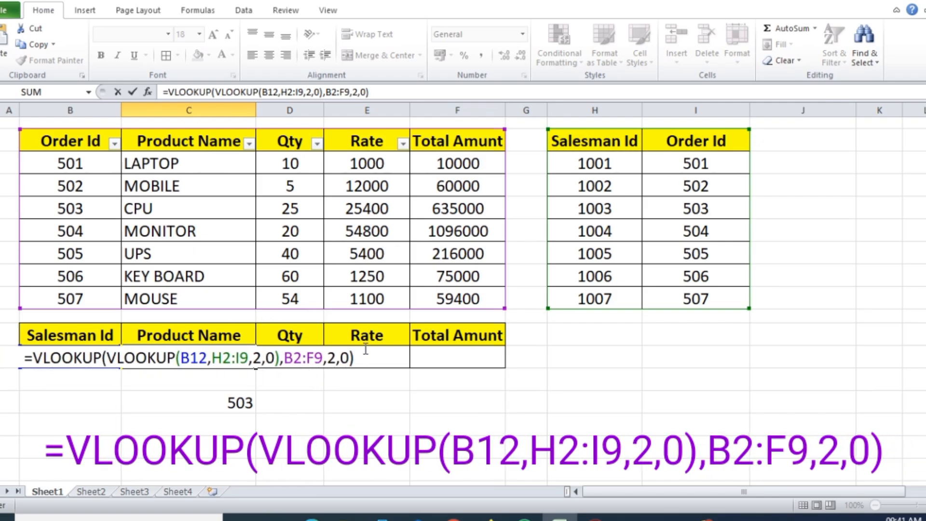
{"action": "key", "text": "Return"}
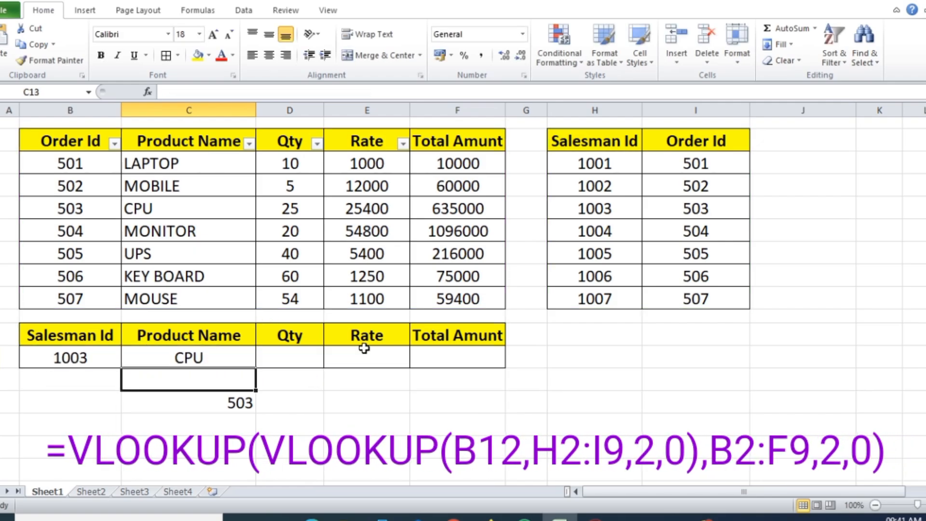
Change the Salesman Id in B12 to 1004 to test the nested lookup, and delete the helper formula in C14
{"action": "left_click", "coordinate": [209, 360]}
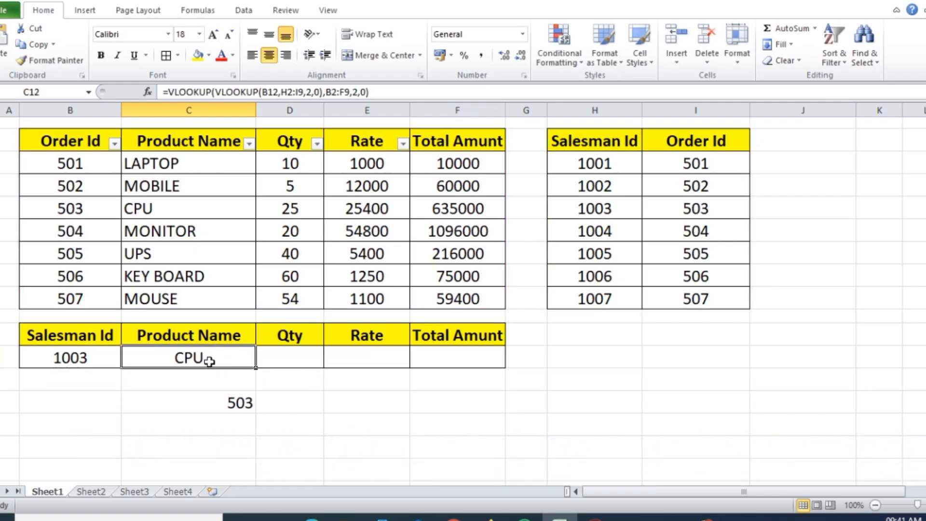
{"action": "left_click", "coordinate": [79, 358]}
{"action": "type", "text": "1004"}
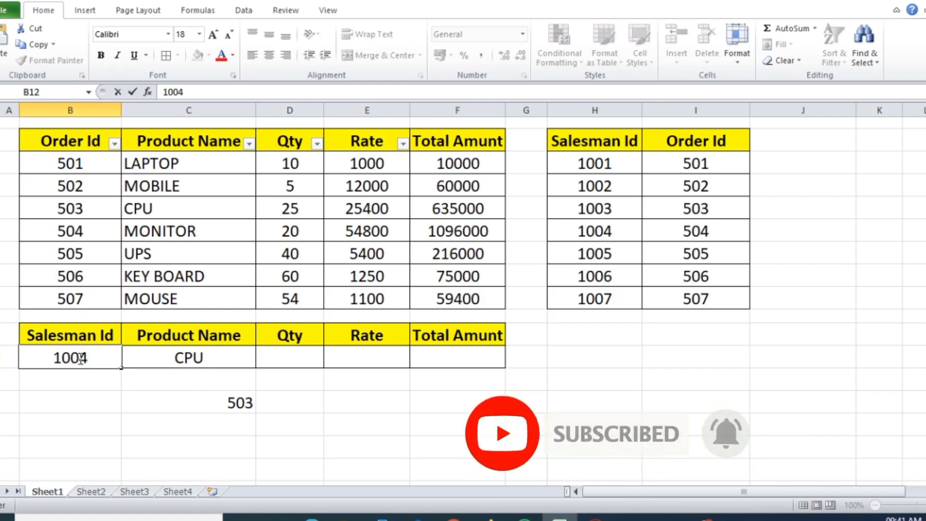
{"action": "key", "text": "Return"}
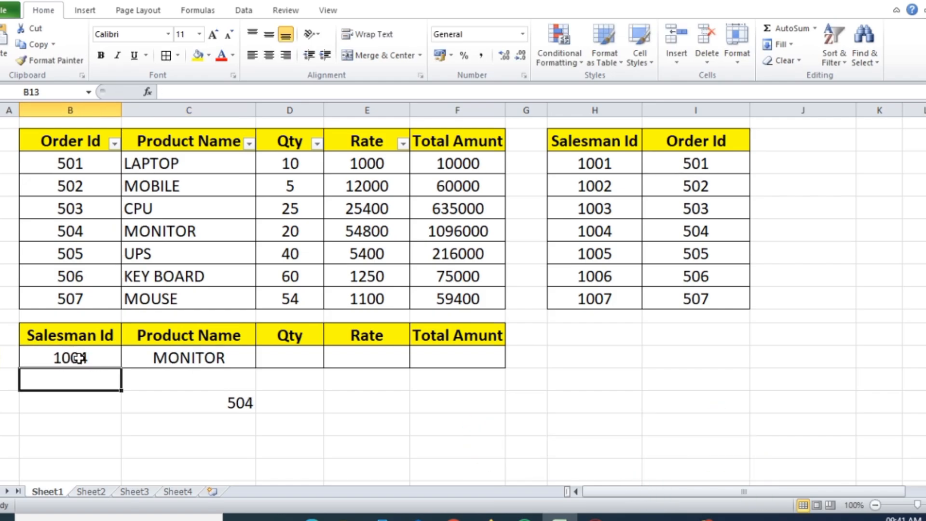
{"action": "left_click", "coordinate": [238, 403]}
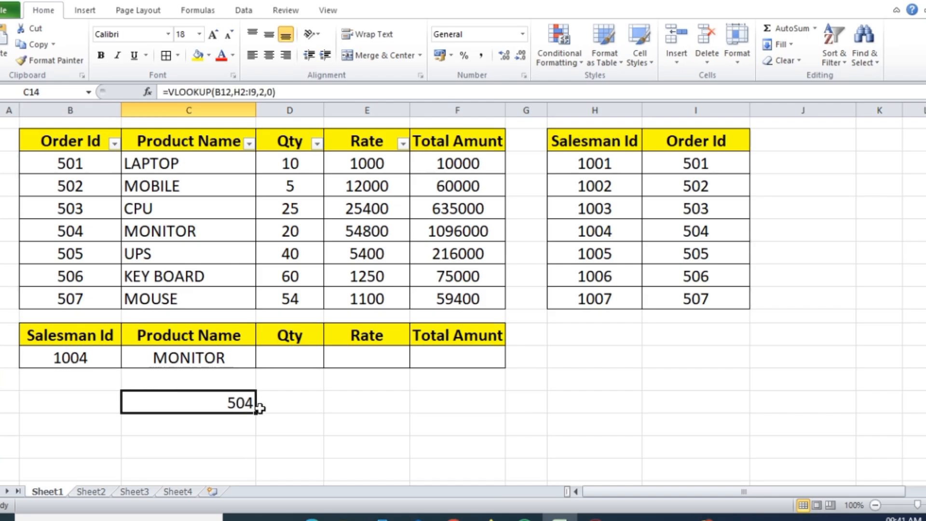
{"action": "key", "text": "Delete"}
Trace salesman id 1004 through its order id in the salesman table to the matching row in the order table
{"action": "left_click", "coordinate": [77, 360]}
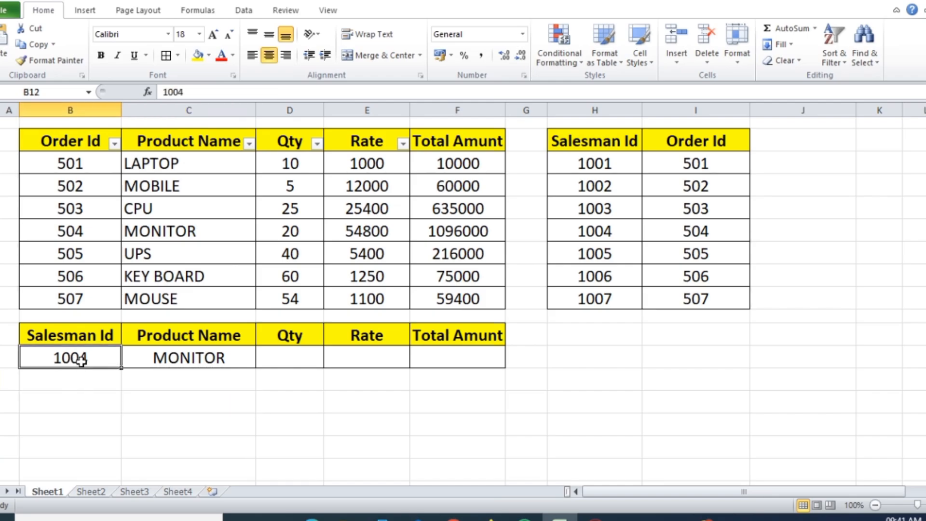
{"action": "left_click", "coordinate": [606, 231]}
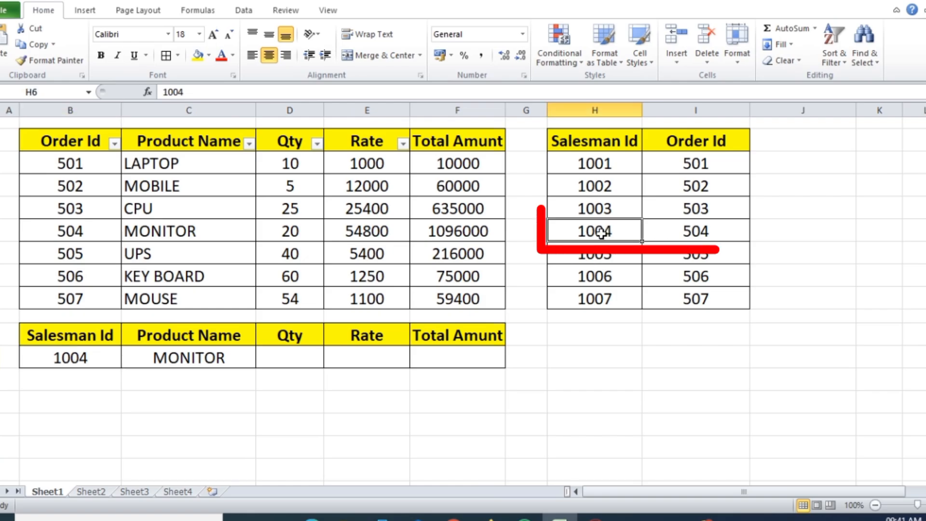
{"action": "left_click", "coordinate": [701, 234]}
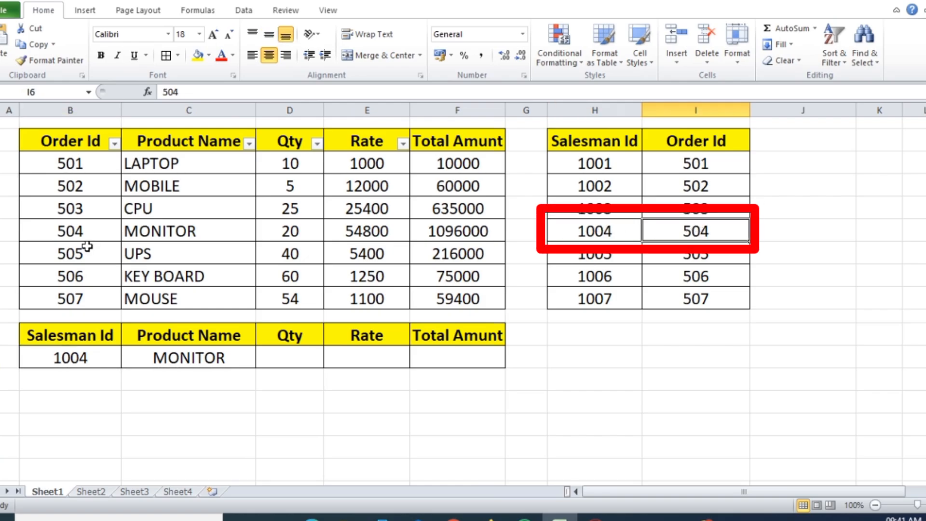
{"action": "left_click", "coordinate": [72, 231]}
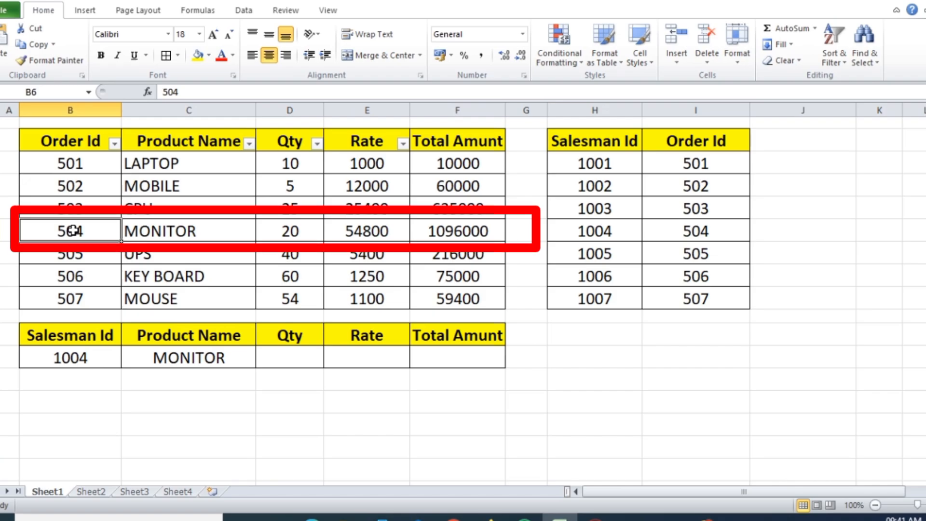
Copy the full nested VLOOKUP formula text from C12, leaving the cell's own formula intact
{"action": "left_click", "coordinate": [177, 359]}
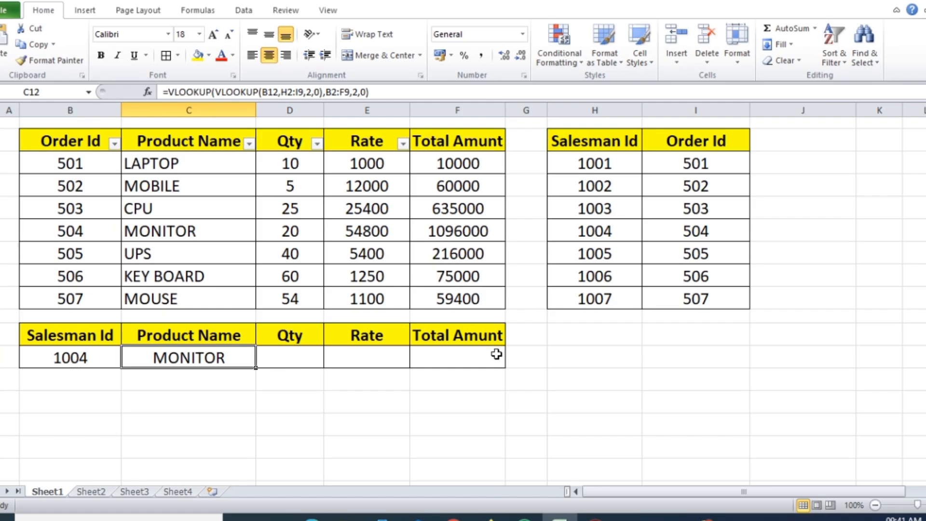
{"action": "double_click", "coordinate": [190, 359]}
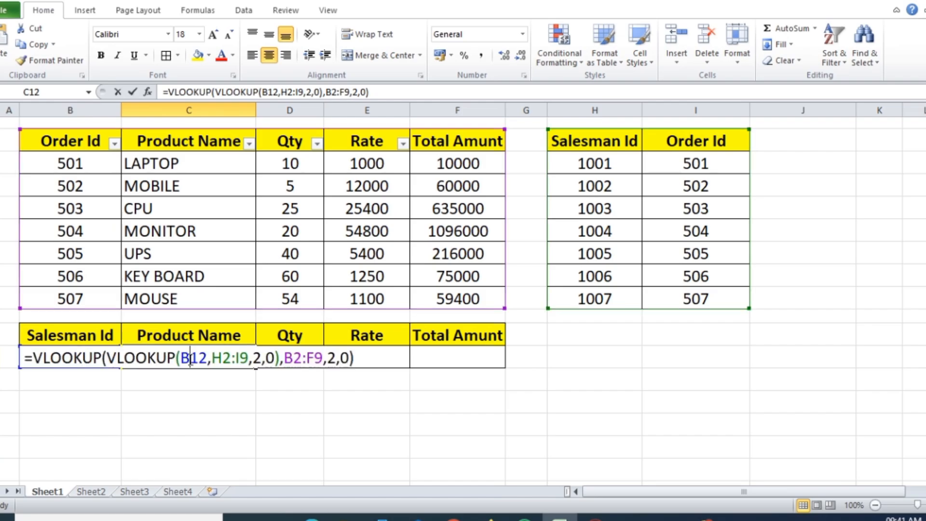
{"action": "left_click_drag", "start_coordinate": [23, 360], "coordinate": [356, 367]}
{"action": "key", "text": "ctrl+c"}
{"action": "key", "text": "Return"}
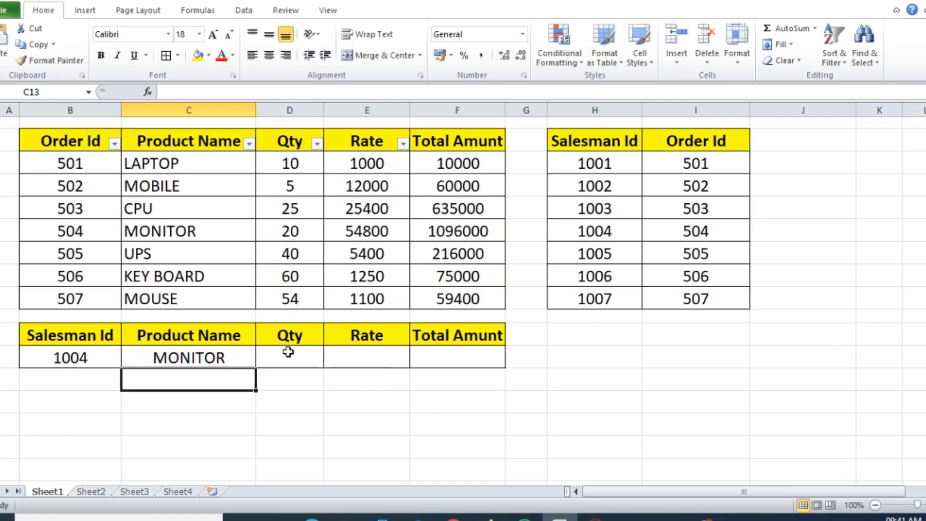
Paste the nested VLOOKUP formula into the Qty cell D12 and set its outer column index to 3
{"action": "left_click", "coordinate": [310, 368]}
{"action": "double_click", "coordinate": [312, 368]}
{"action": "key", "text": "ctrl+v"}
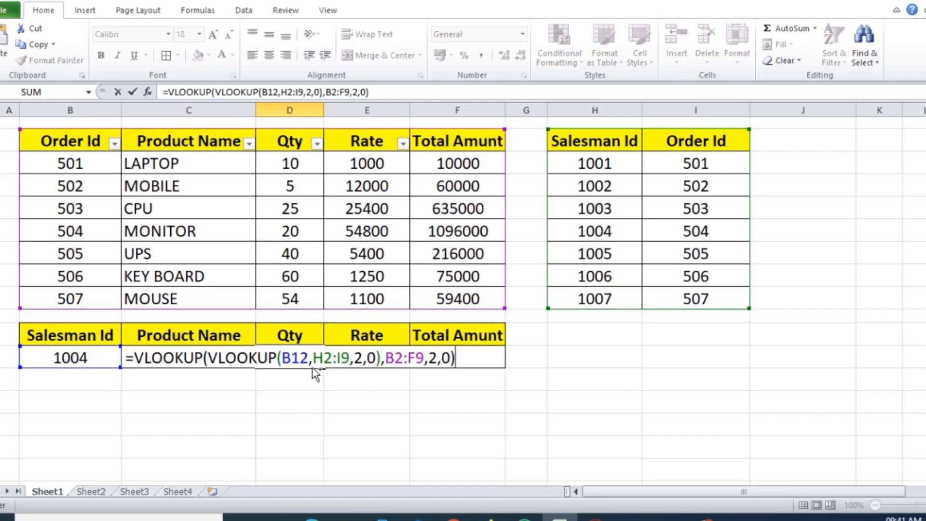
{"action": "double_click", "coordinate": [433, 358]}
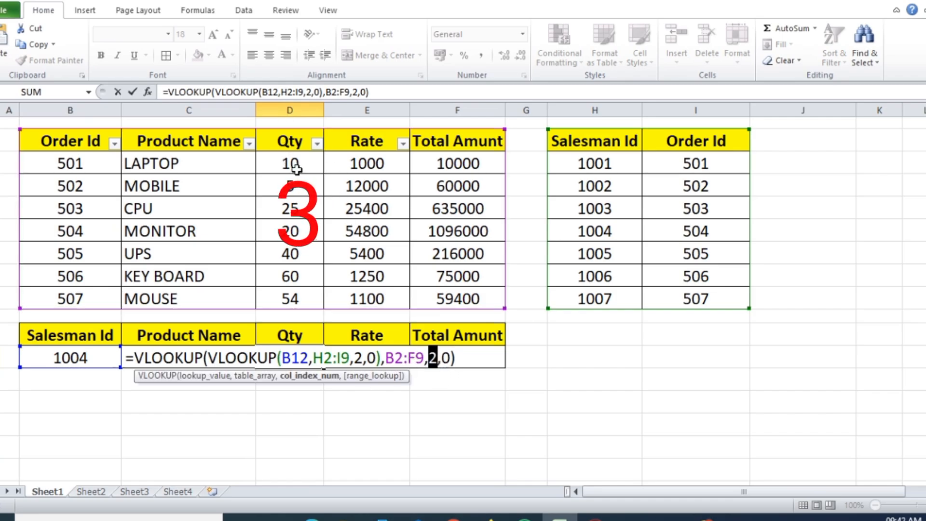
{"action": "type", "text": "3"}
{"action": "key", "text": "Return"}
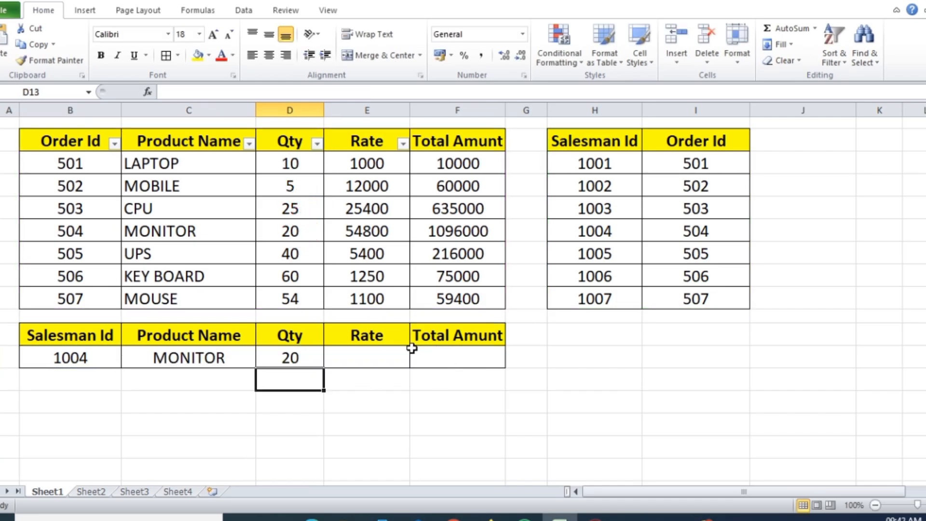
Paste the nested VLOOKUP formula into the Rate cell E12 and set its outer column index to 4
{"action": "left_click", "coordinate": [371, 357]}
{"action": "key", "text": "ctrl+v"}
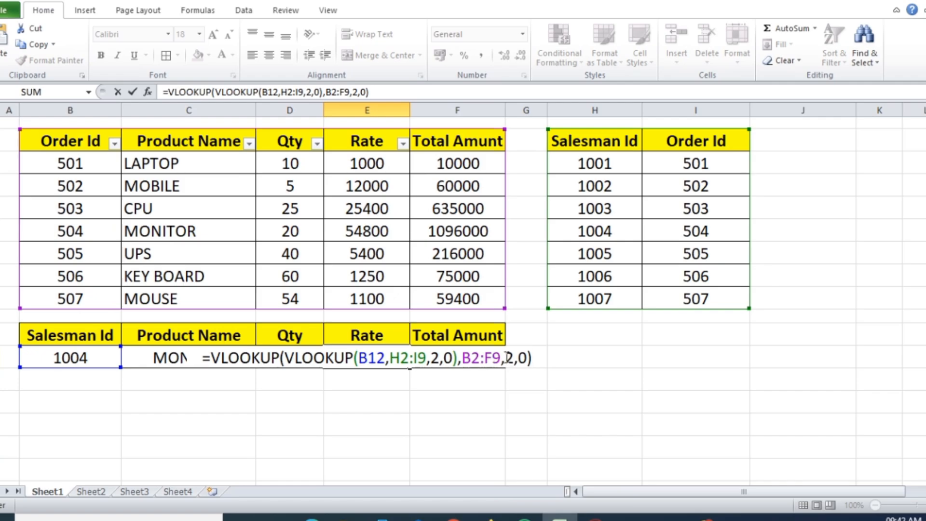
{"action": "left_click", "coordinate": [510, 359]}
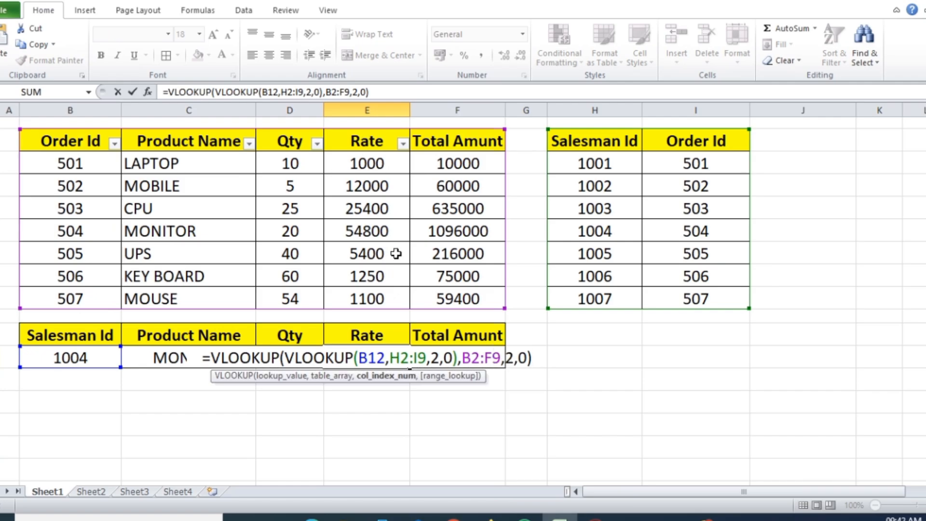
{"action": "double_click", "coordinate": [512, 358]}
{"action": "type", "text": "4"}
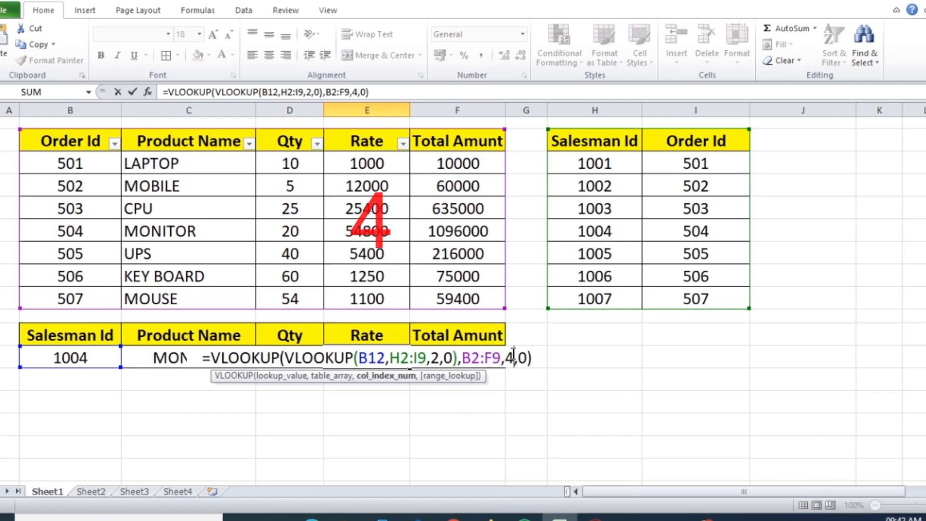
{"action": "key", "text": "Return"}
Paste the nested VLOOKUP formula into the total amount cell F12 and set its outer column index to 5
{"action": "left_click", "coordinate": [442, 357]}
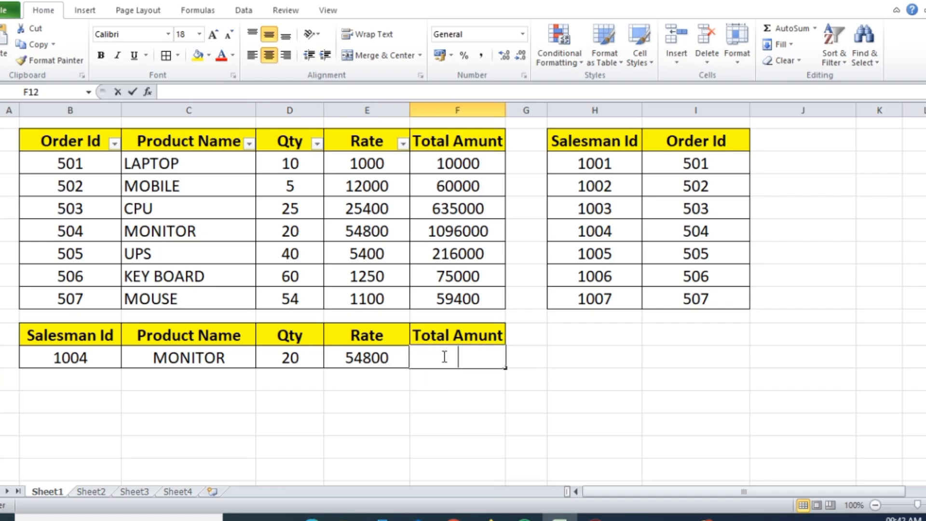
{"action": "double_click", "coordinate": [442, 356]}
{"action": "key", "text": "ctrl+v"}
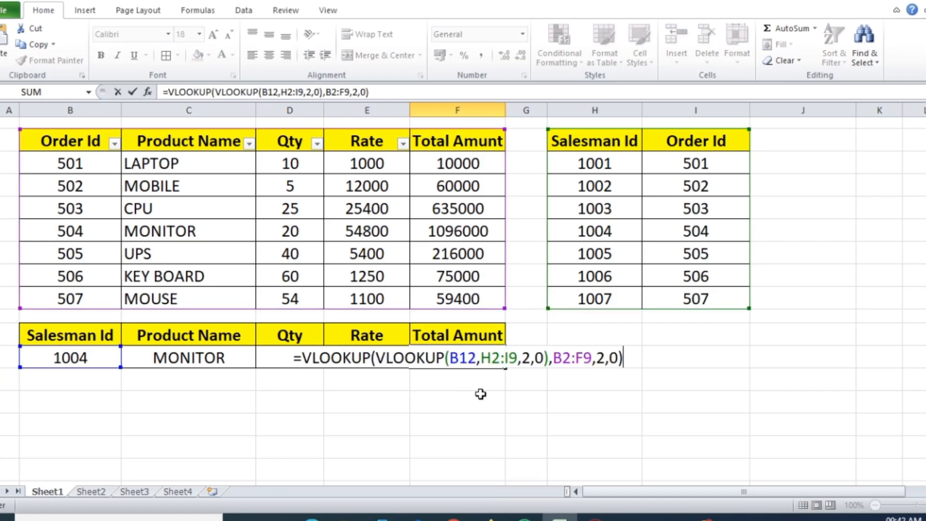
{"action": "double_click", "coordinate": [600, 358]}
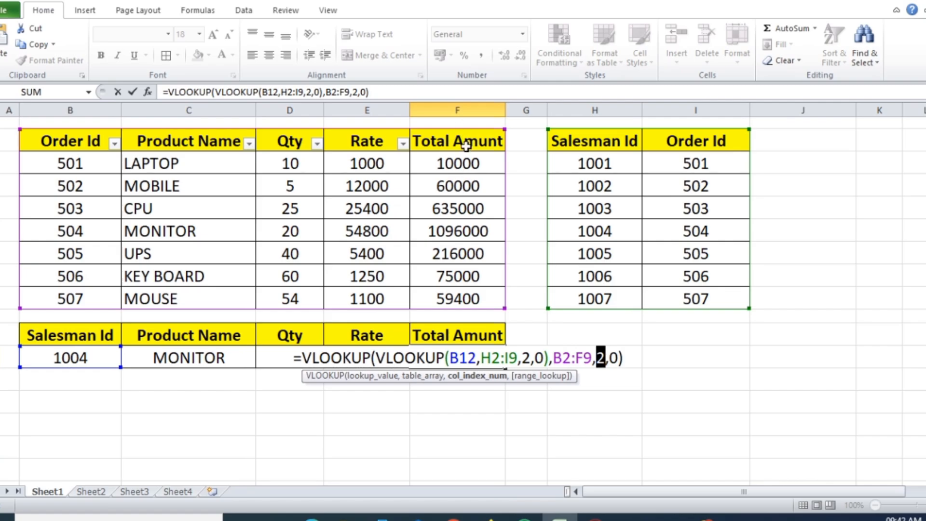
{"action": "type", "text": "5"}
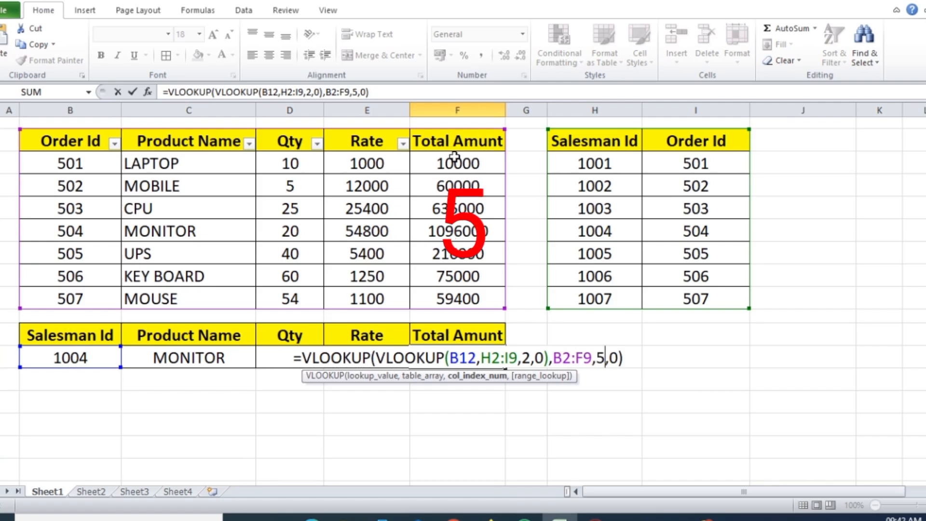
{"action": "key", "text": "Return"}
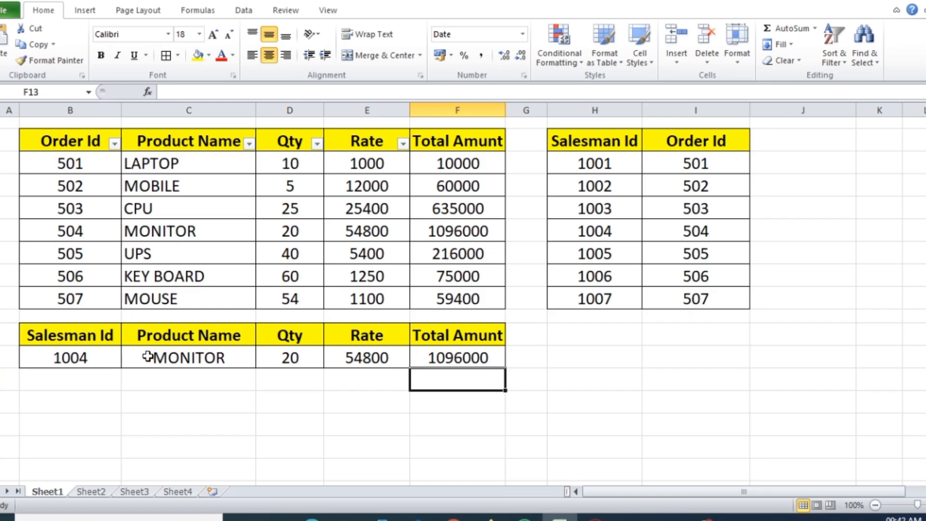
Change the Salesman Id in B12 to 1003 to test all four lookup formulas
{"action": "left_click", "coordinate": [59, 363]}
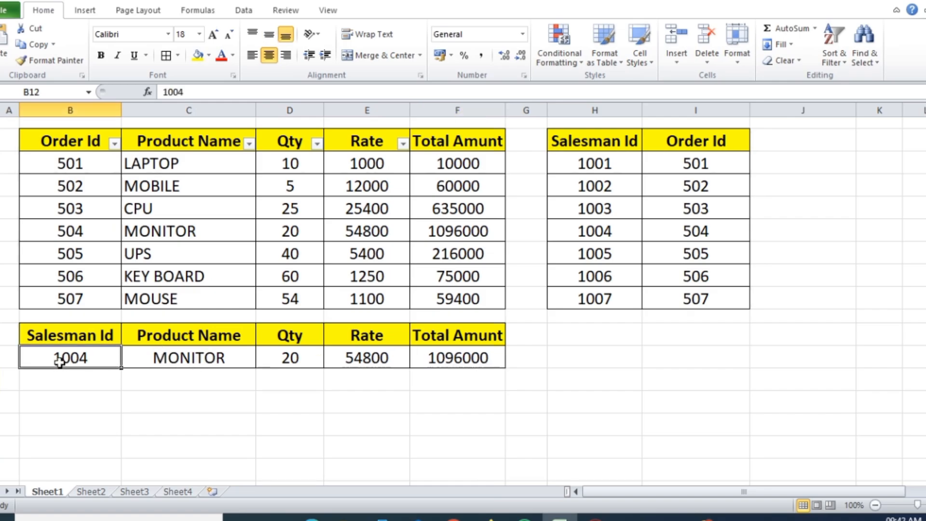
{"action": "type", "text": "103"}
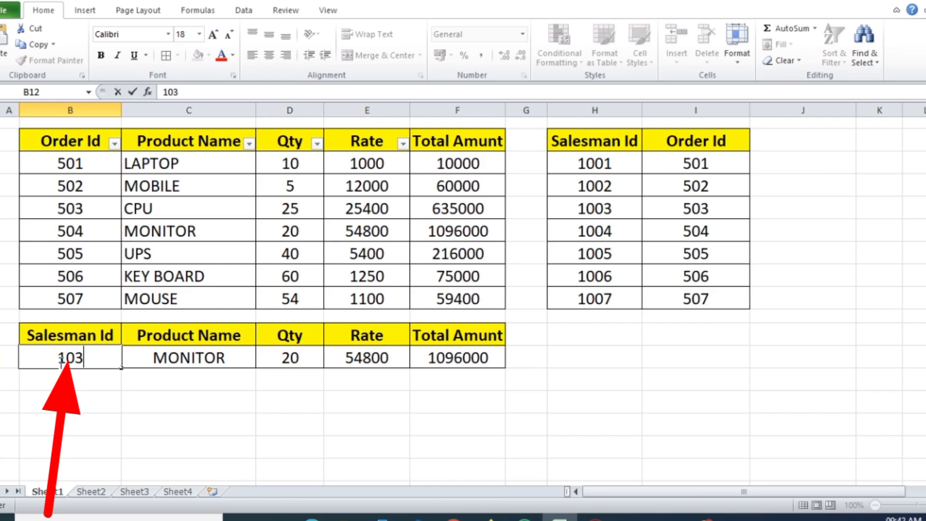
{"action": "left_click", "coordinate": [61, 361]}
{"action": "type", "text": "0"}
{"action": "key", "text": "Return"}
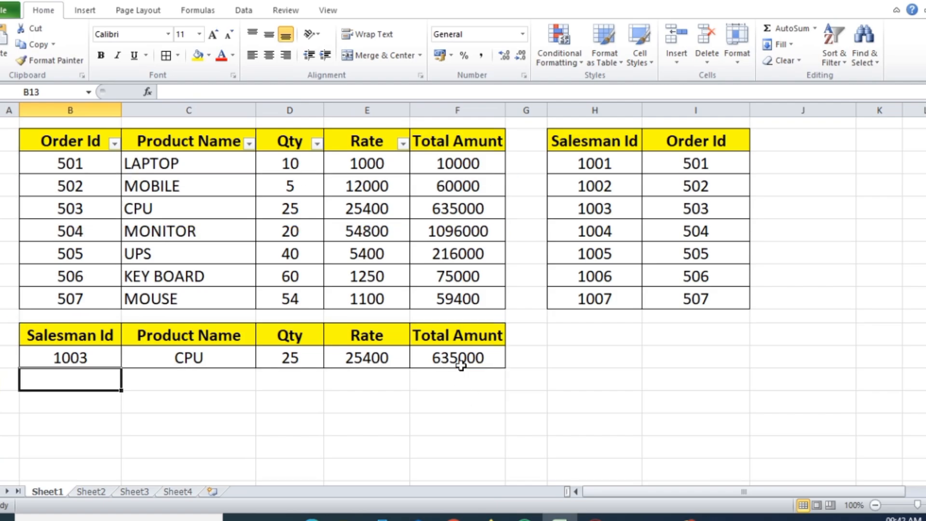
Test the lookups with another Salesman Id in B12, then clear the cell
{"action": "left_click", "coordinate": [69, 362]}
{"action": "type", "text": "10"}
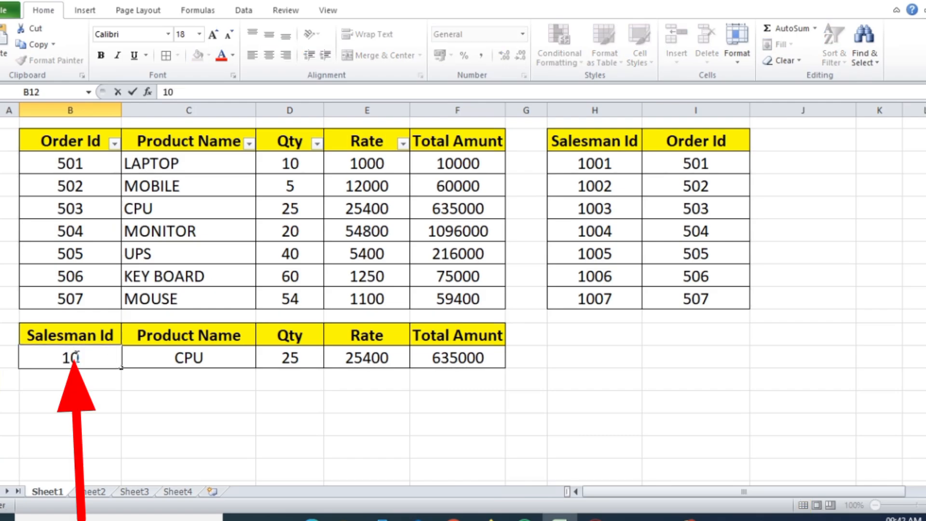
{"action": "type", "text": "02"}
{"action": "key", "text": "BackSpace"}
{"action": "type", "text": "02"}
{"action": "key", "text": "Return"}
{"action": "left_click", "coordinate": [76, 358]}
{"action": "key", "text": "Delete"}
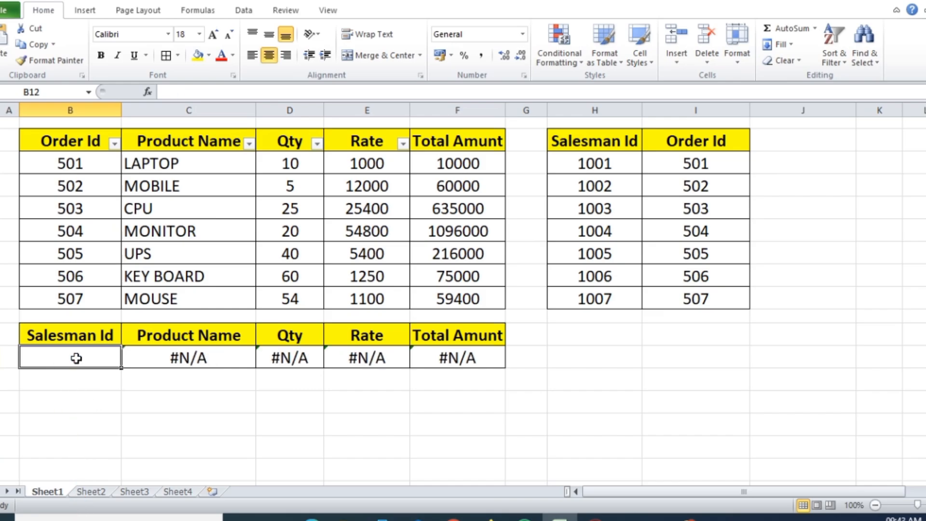
Open Data Validation for the empty Salesman Id cell B12 and allow only List values
{"action": "left_click", "coordinate": [243, 10]}
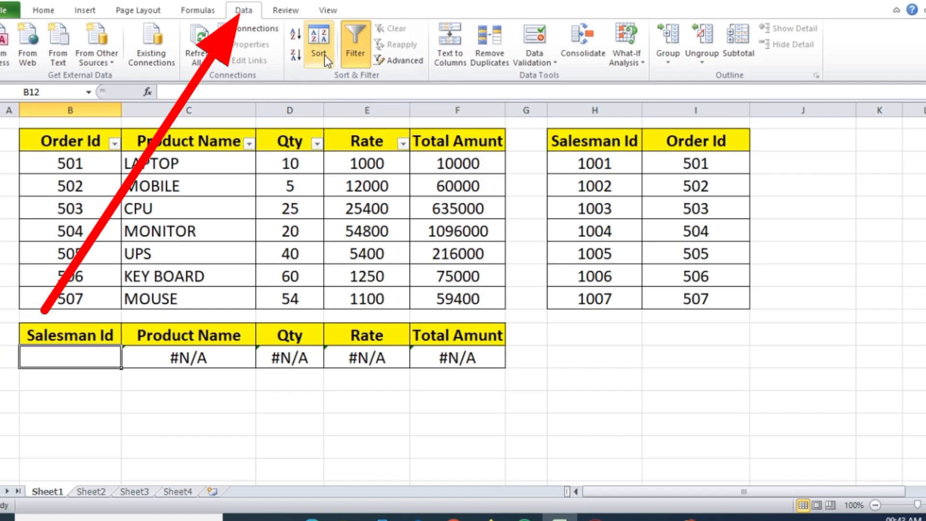
{"action": "left_click", "coordinate": [548, 61]}
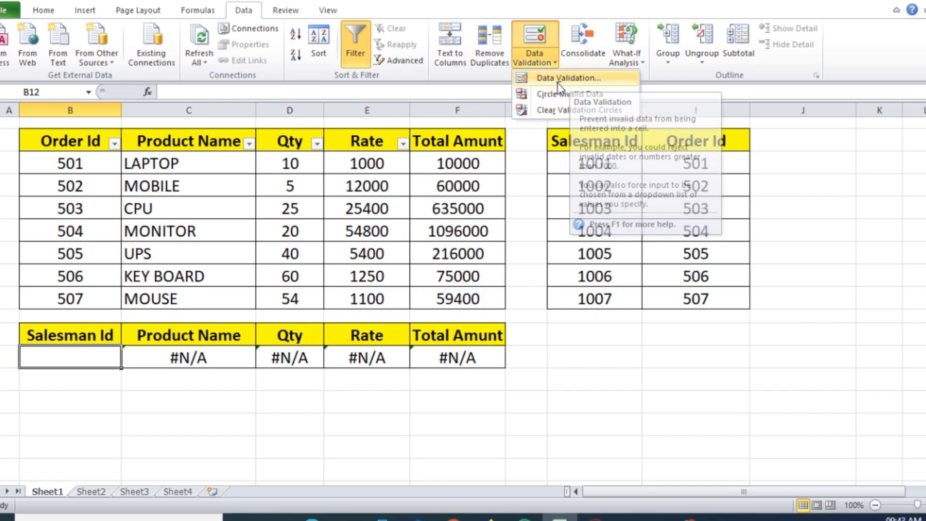
{"action": "left_click", "coordinate": [574, 80]}
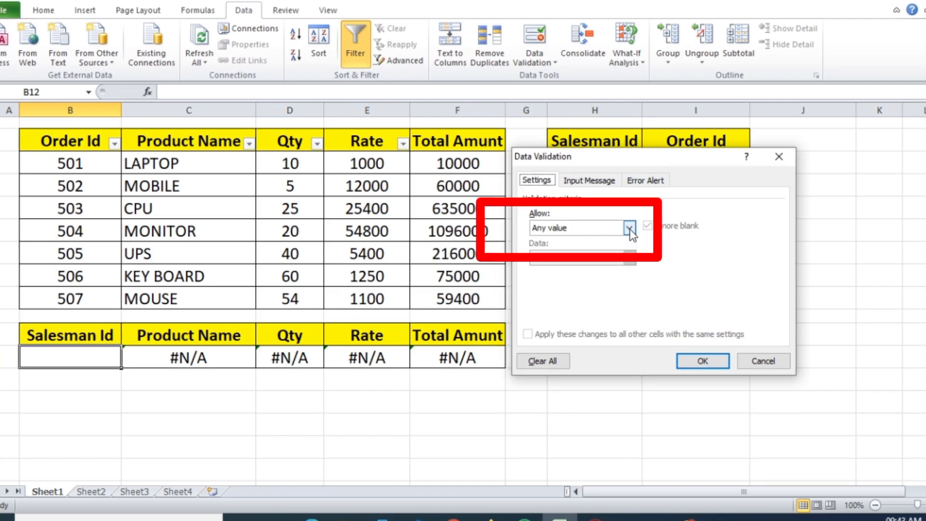
{"action": "left_click", "coordinate": [630, 228]}
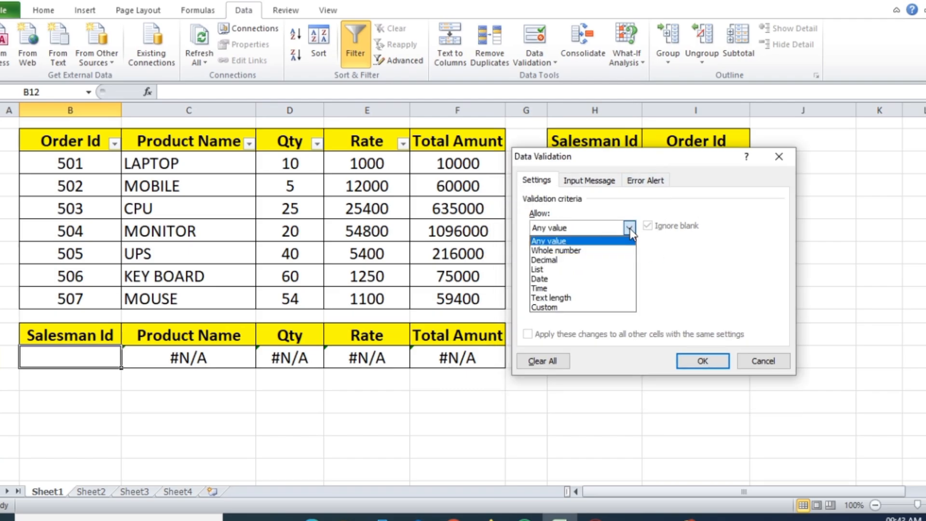
{"action": "left_click", "coordinate": [543, 273]}
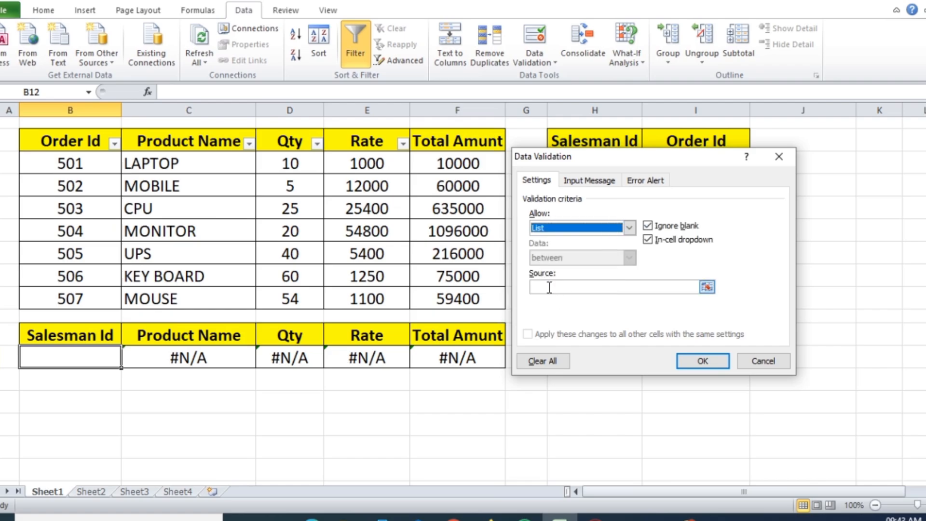
Set the validation list source to the salesman ids in $H$3:$H$9 and apply the rule to B12
{"action": "left_click", "coordinate": [708, 287]}
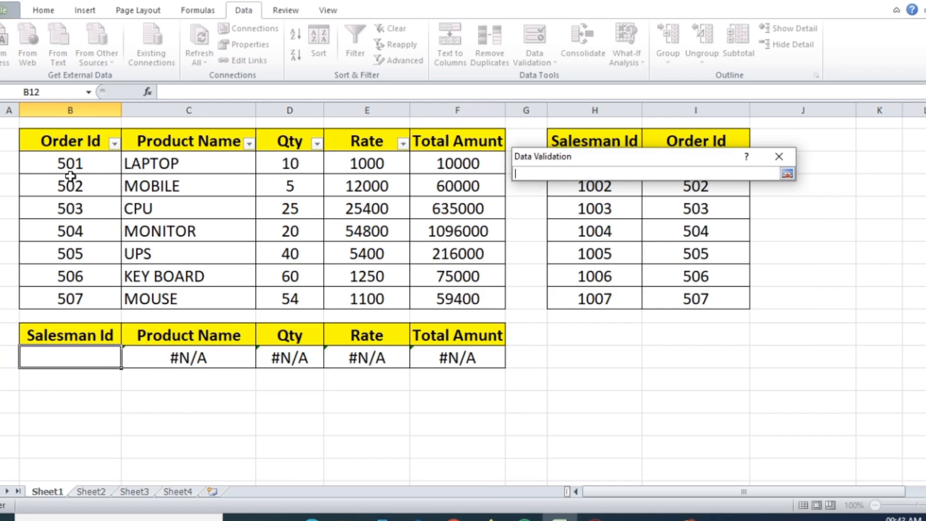
{"action": "mouse_move", "coordinate": [632, 158]}
{"action": "left_mouse_down"}
{"action": "mouse_move", "coordinate": [682, 253]}
{"action": "mouse_move", "coordinate": [719, 363]}
{"action": "left_mouse_up"}
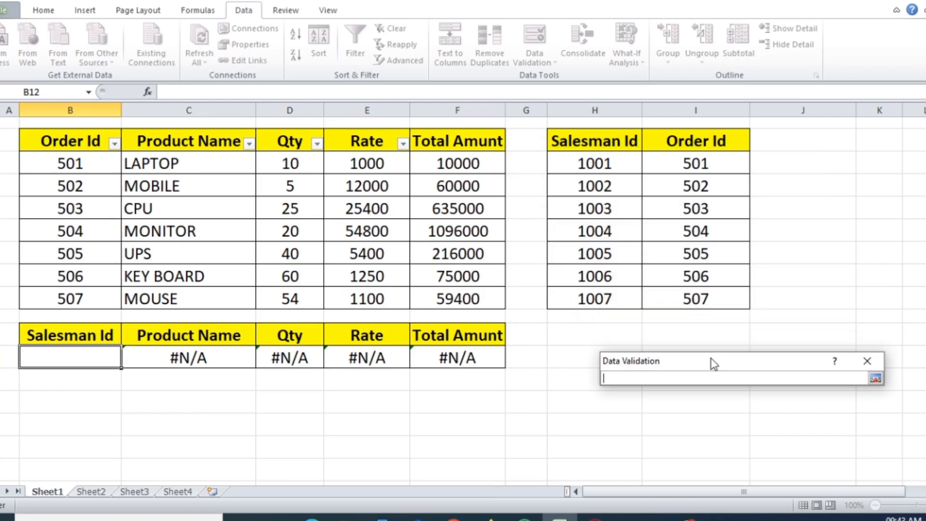
{"action": "left_click_drag", "start_coordinate": [600, 163], "coordinate": [598, 290]}
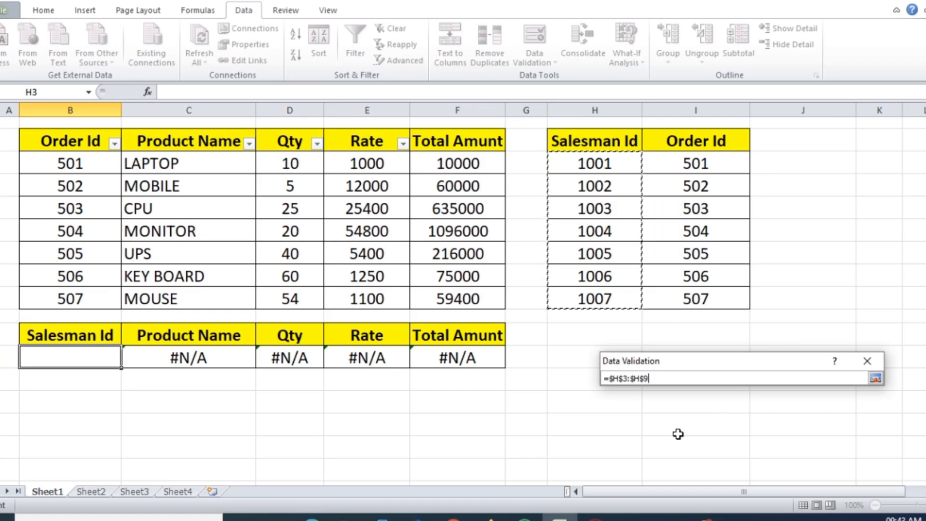
{"action": "left_click", "coordinate": [876, 378]}
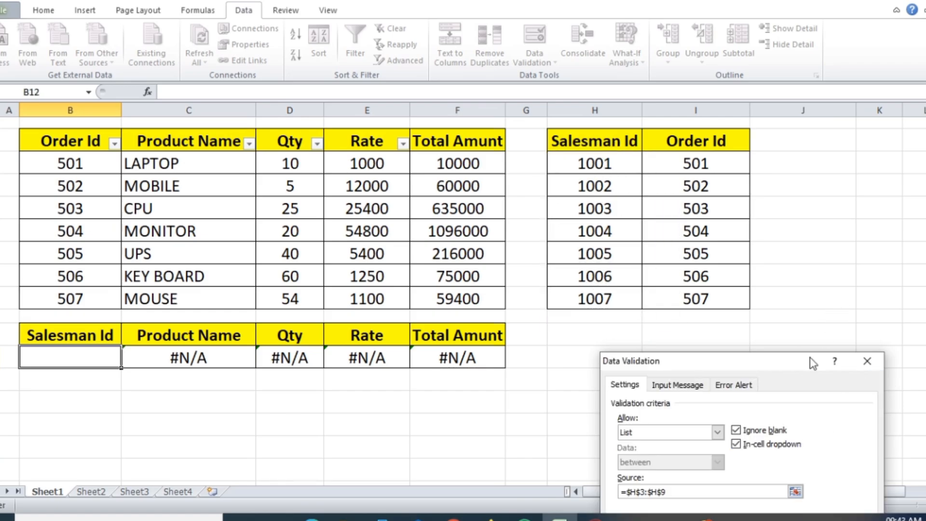
{"action": "left_click_drag", "start_coordinate": [810, 358], "coordinate": [802, 192]}
{"action": "left_click", "coordinate": [797, 409]}
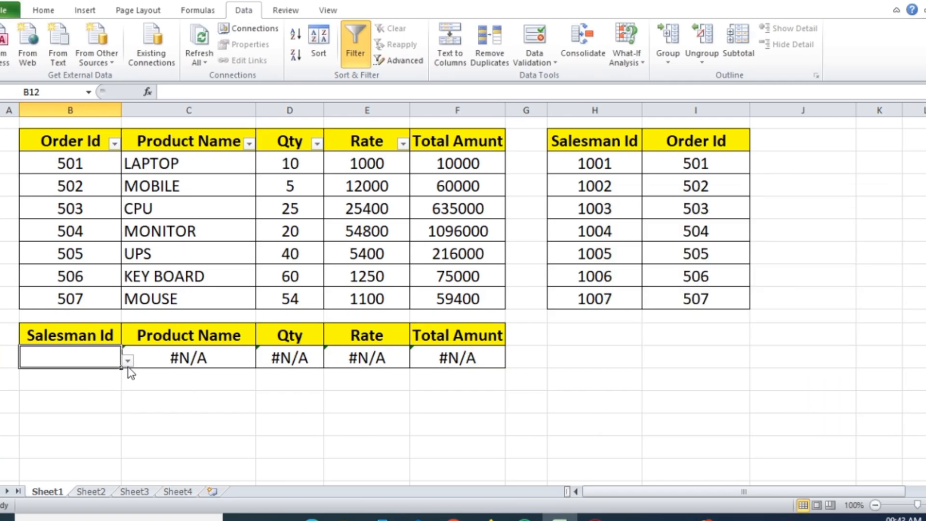
Test the dropdown in B12 by choosing salesman id 1005 and then 1007
{"action": "left_click", "coordinate": [129, 362]}
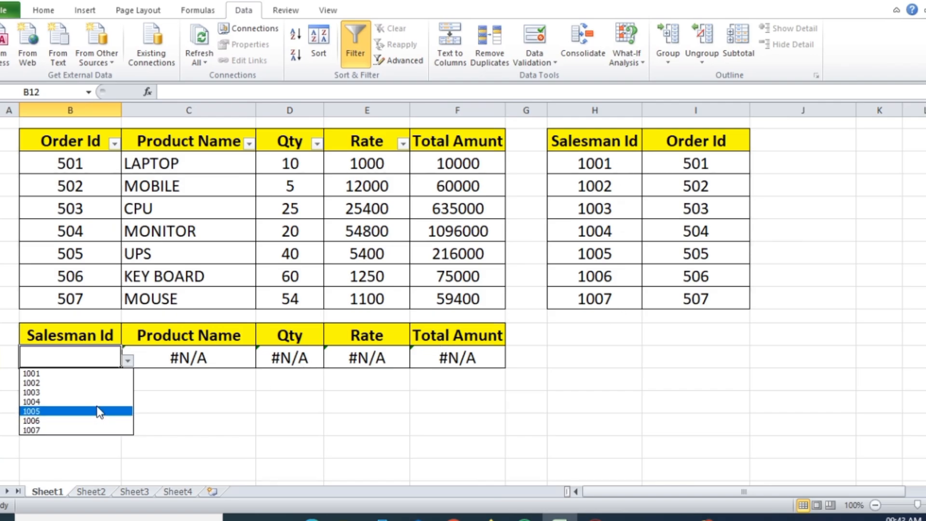
{"action": "left_click", "coordinate": [46, 411]}
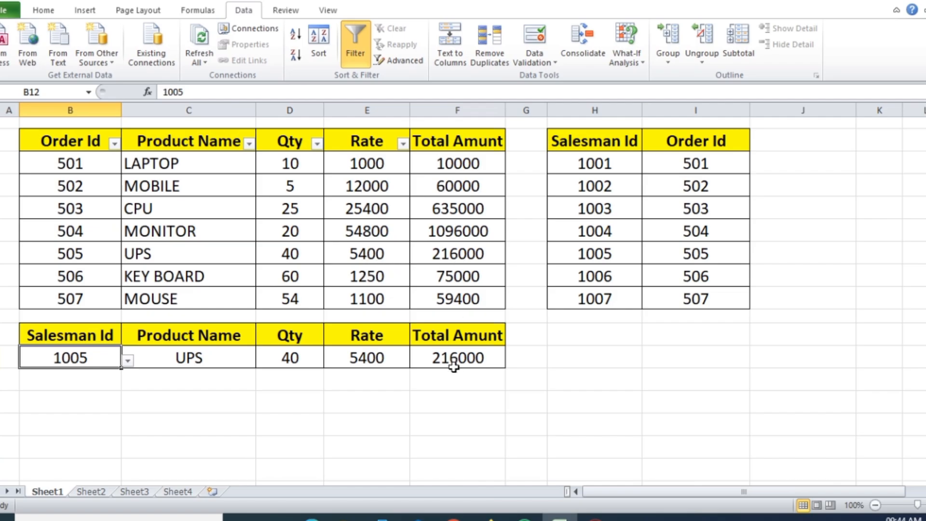
{"action": "left_click", "coordinate": [128, 362]}
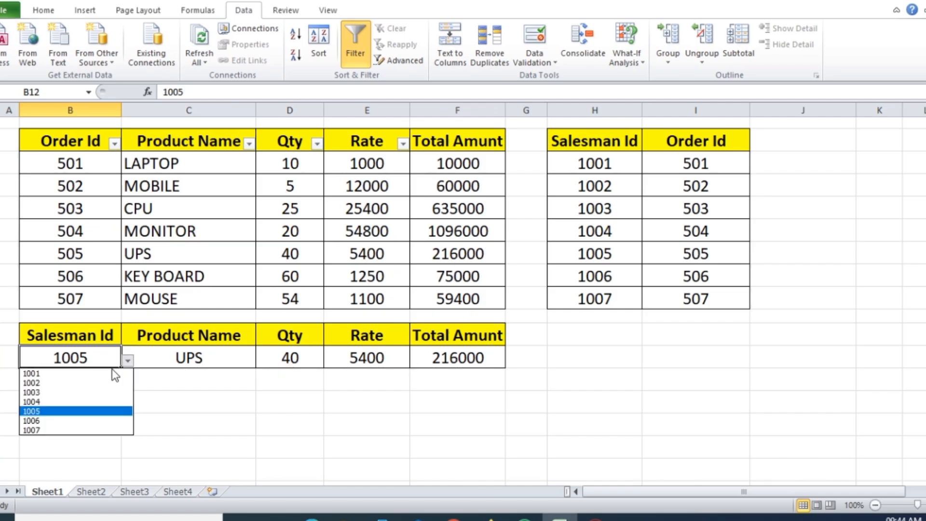
{"action": "left_click", "coordinate": [46, 431]}
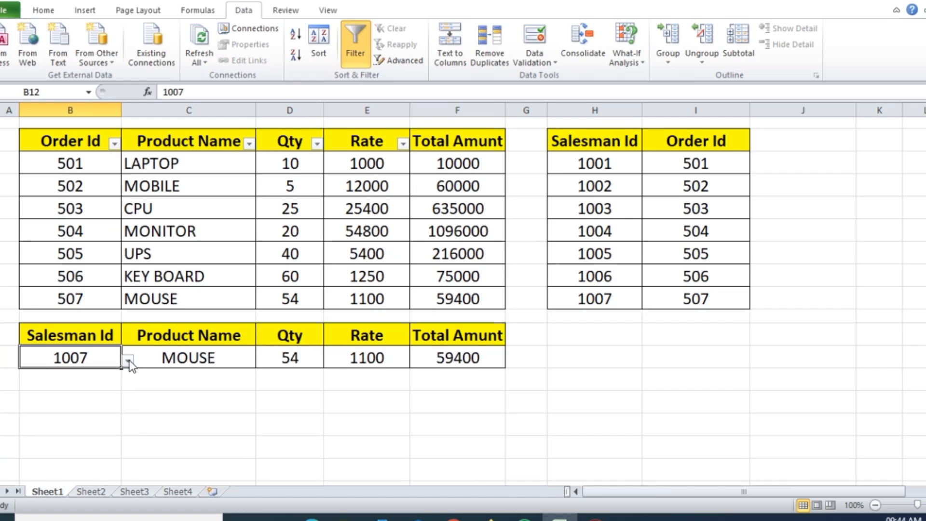